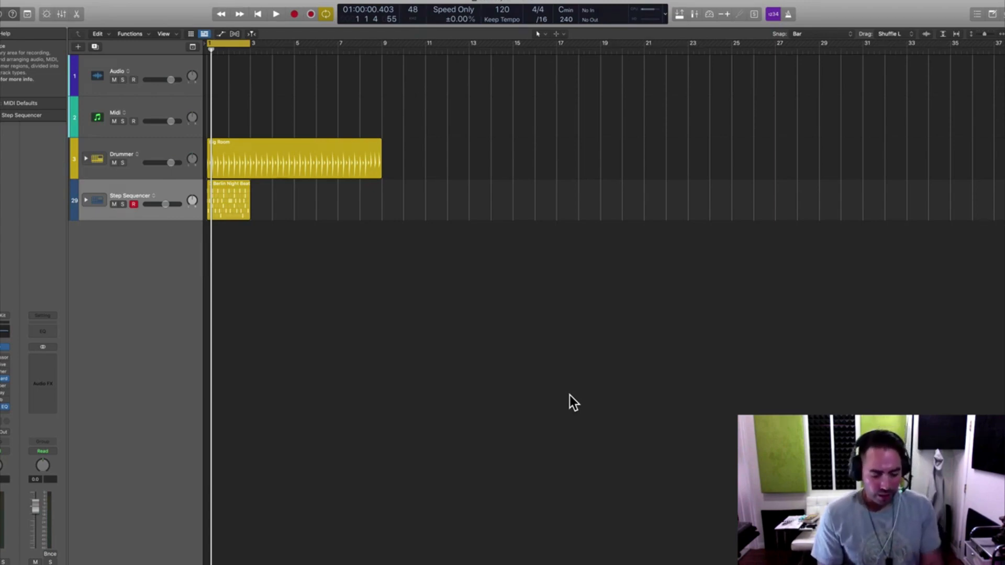
- Show the toolbar above the tracks area and view the available Nudge Value and Snap options
key(ctrl+alt+super+t)
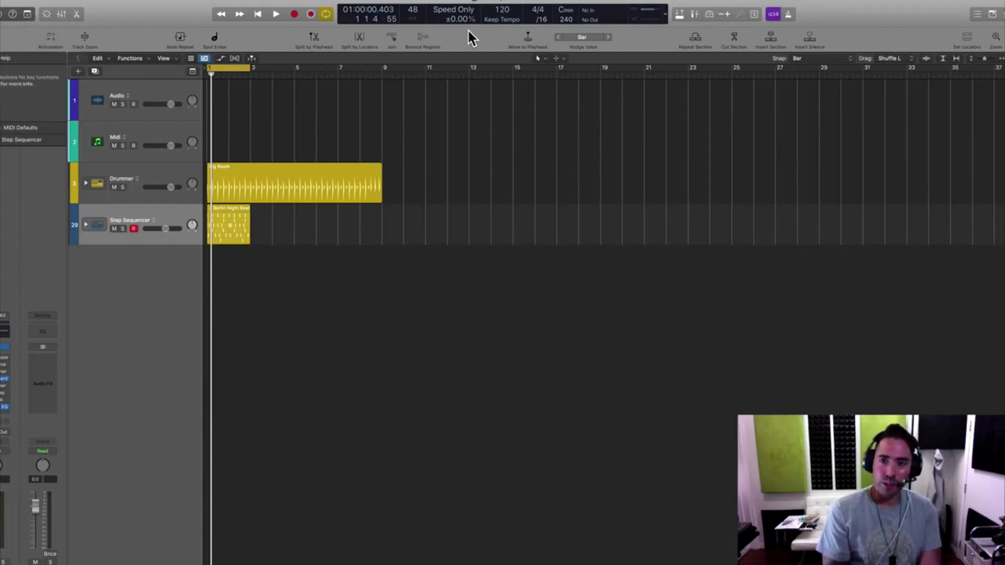
click(584, 37)
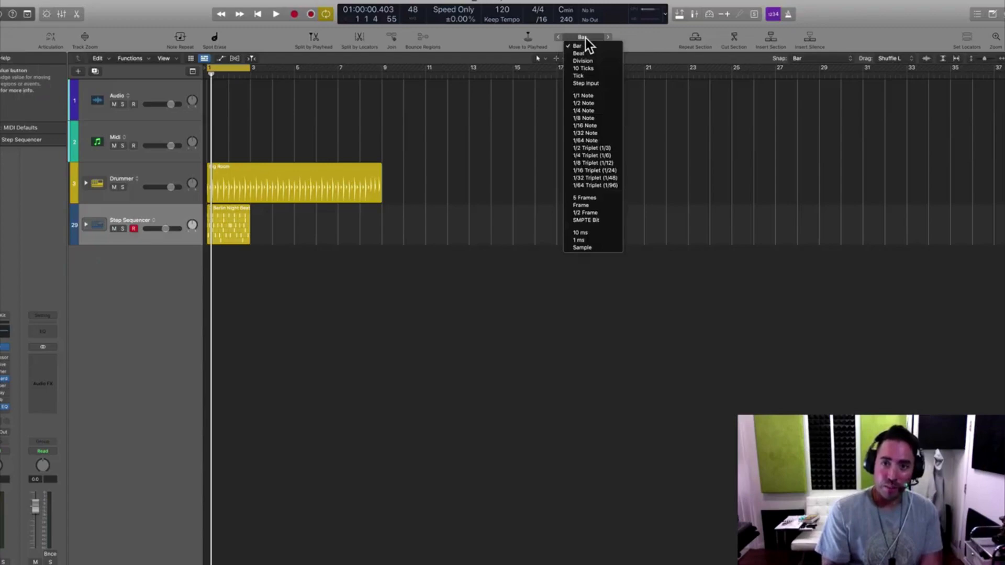
click(585, 38)
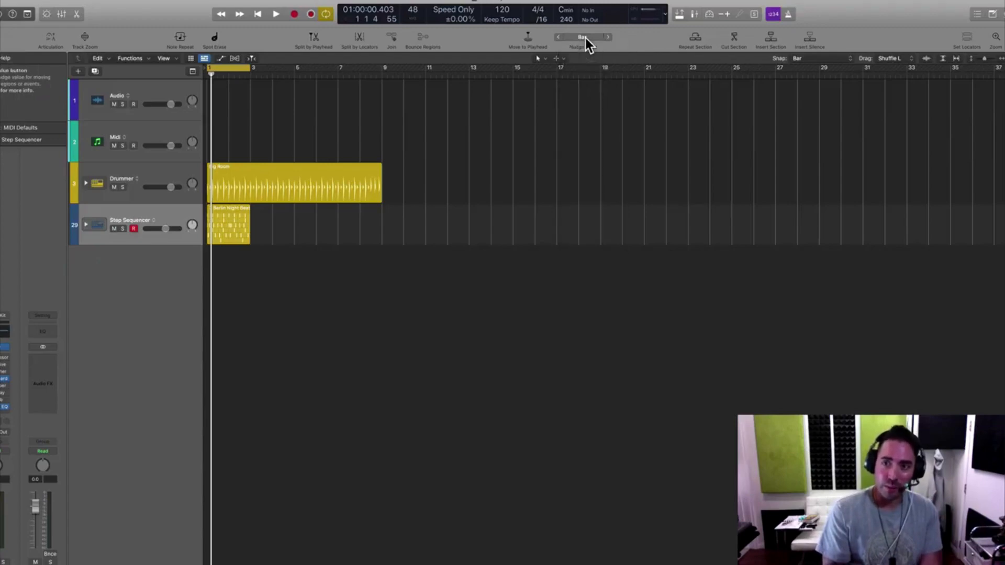
click(843, 60)
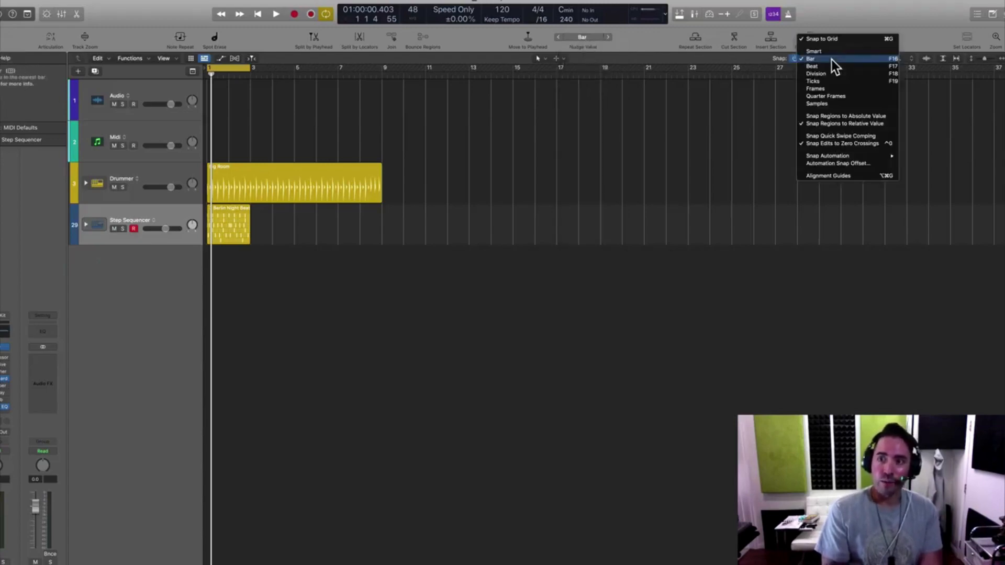
click(675, 257)
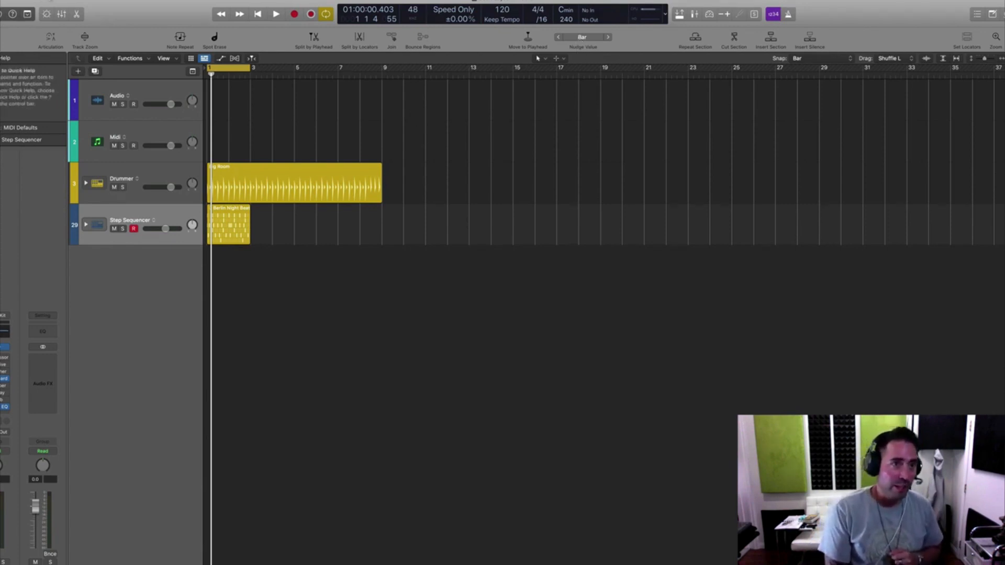
- Open the Key Commands editor, move its window clear of the regions, and search the commands for "snap"
click(28, 0)
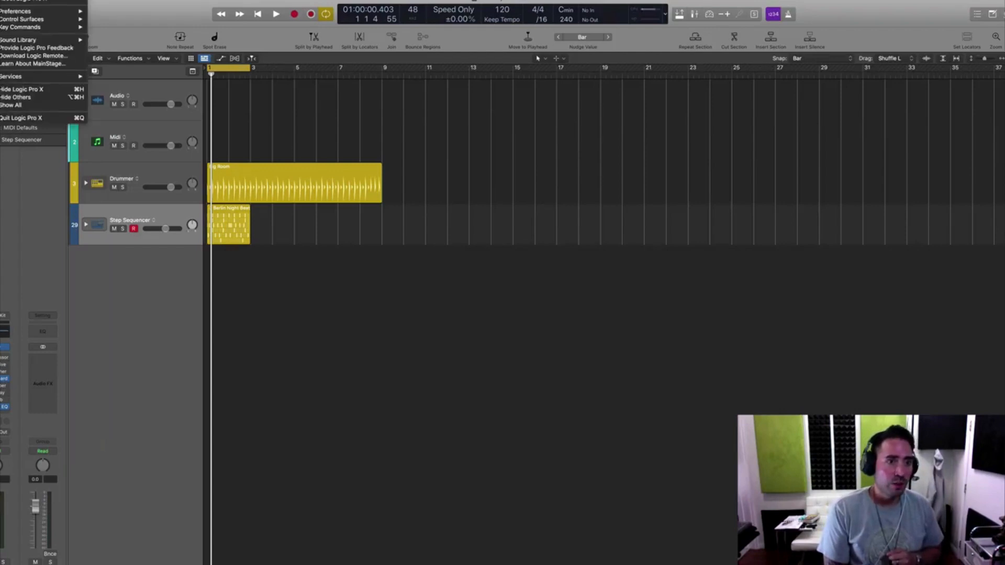
mouse_move(27, 25)
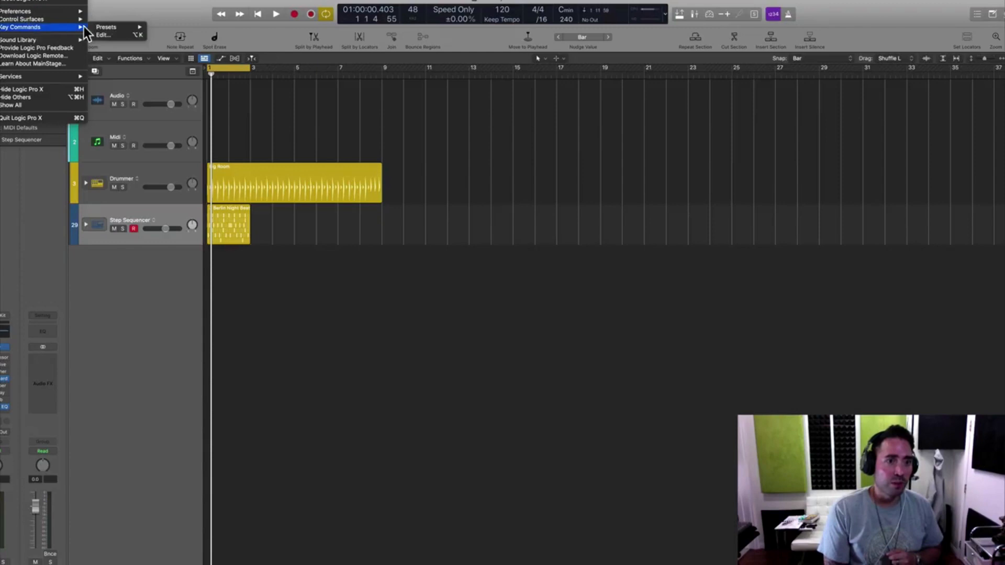
click(119, 36)
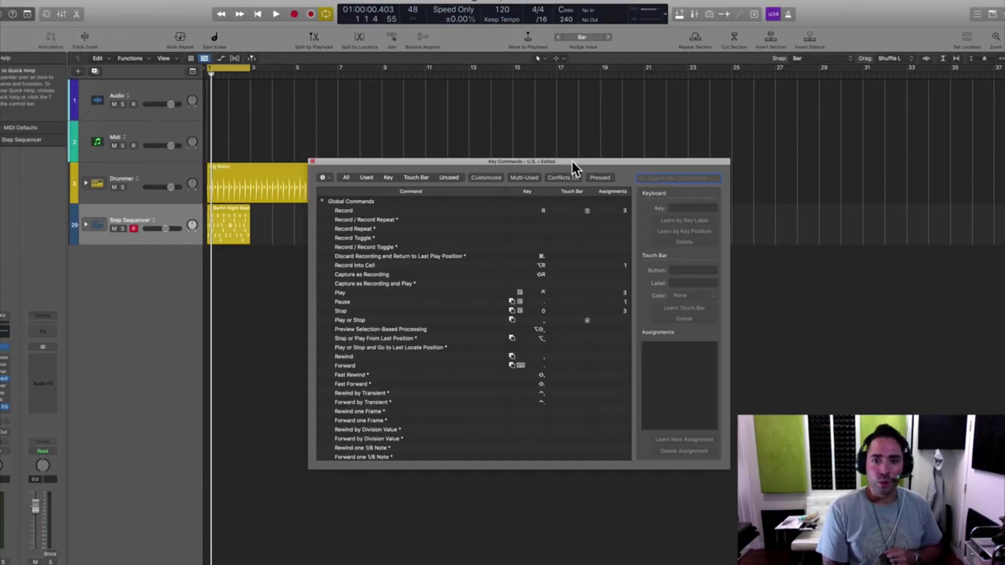
drag(573, 159, 715, 92)
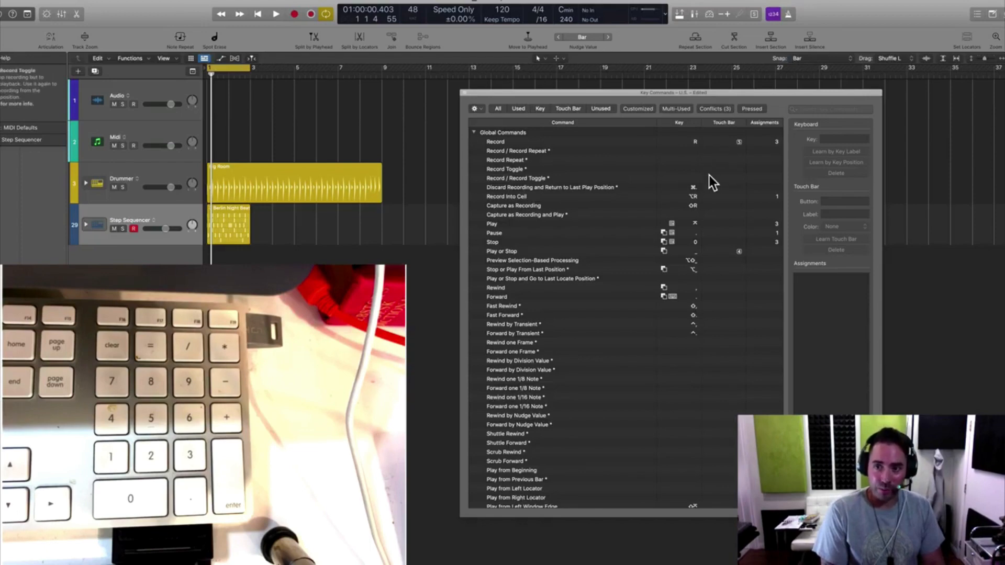
click(814, 108)
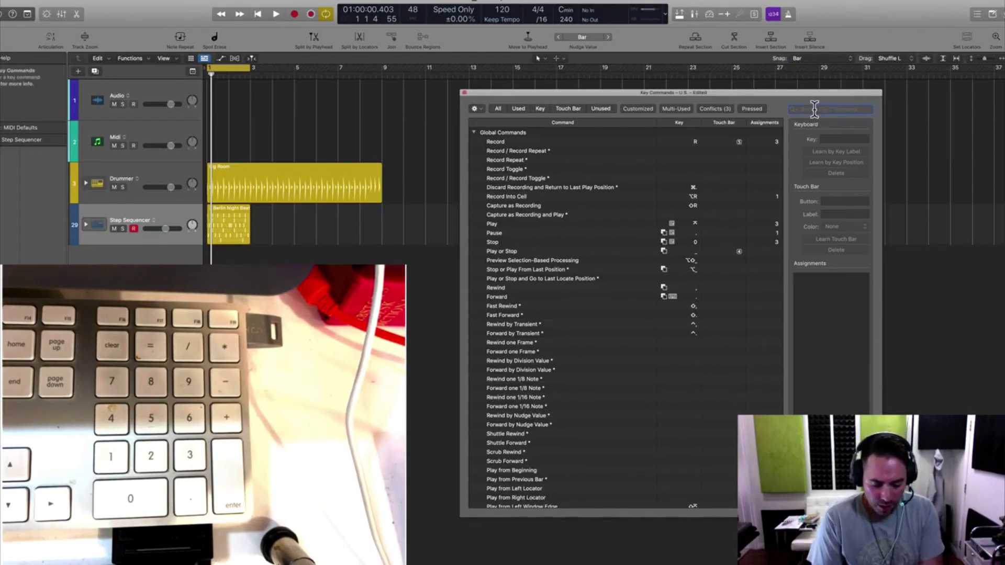
text(snap)
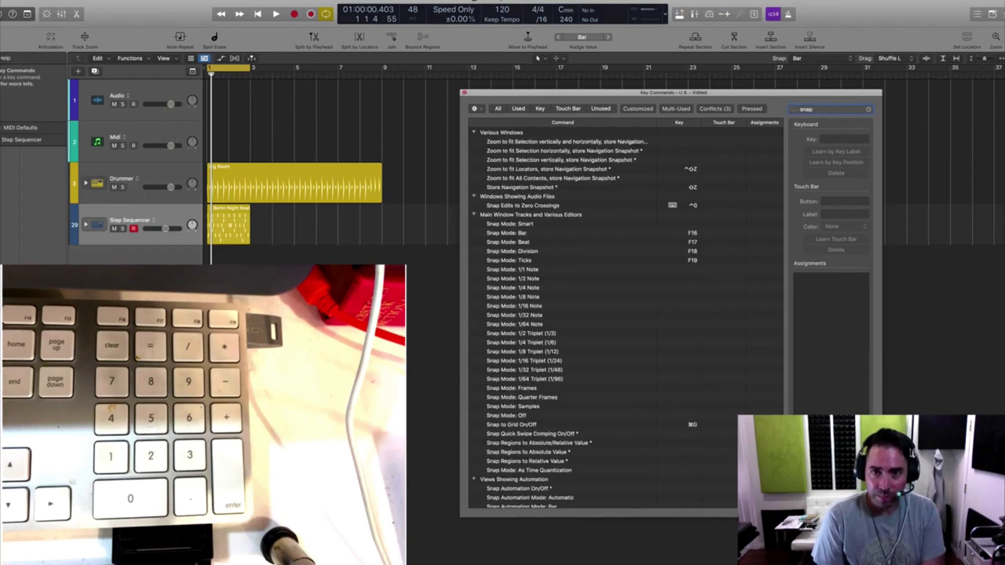
- Examine the key assignments of the Snap Mode commands, especially Bar, Beat, Division and Ticks
click(562, 234)
click(561, 242)
click(558, 252)
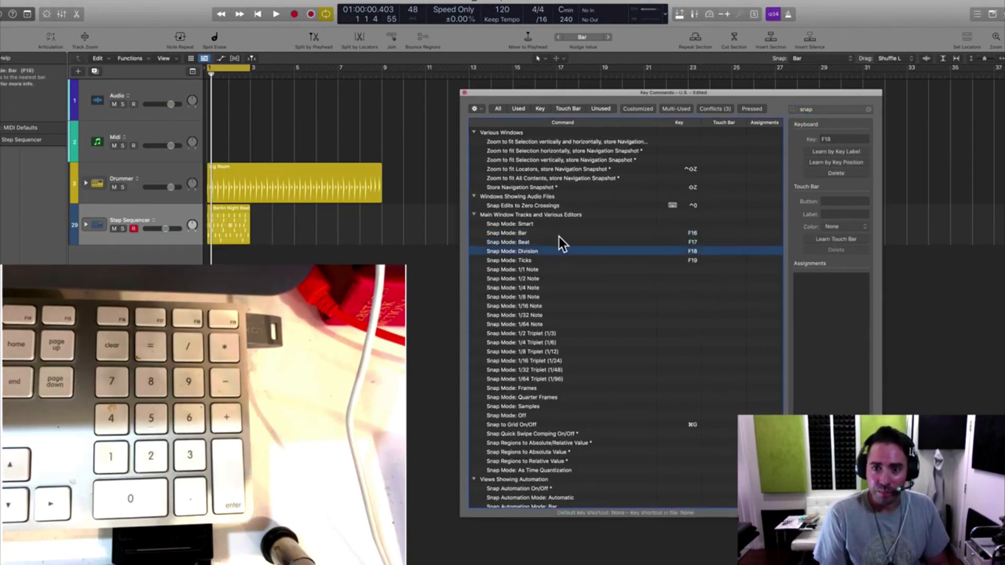
click(558, 235)
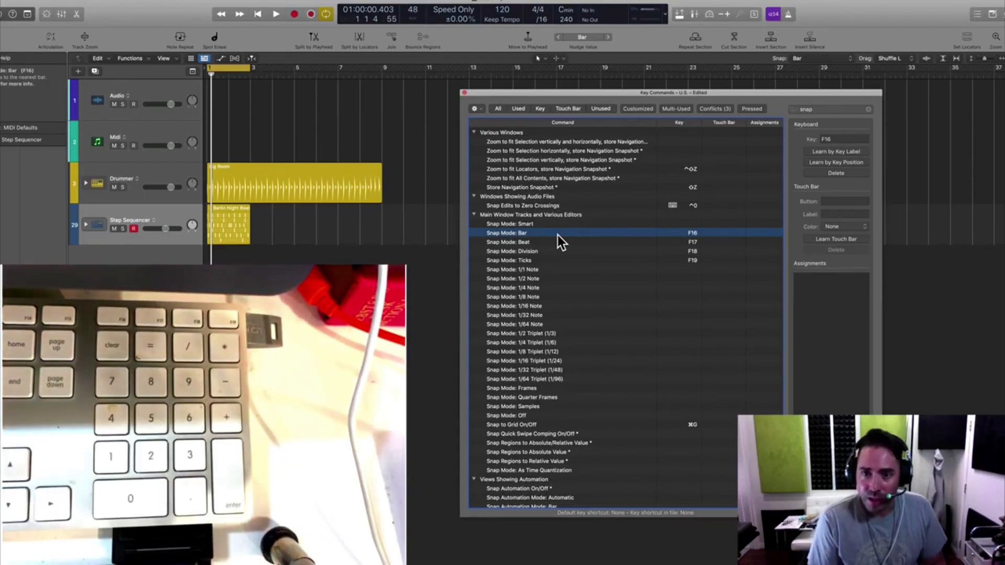
click(817, 110)
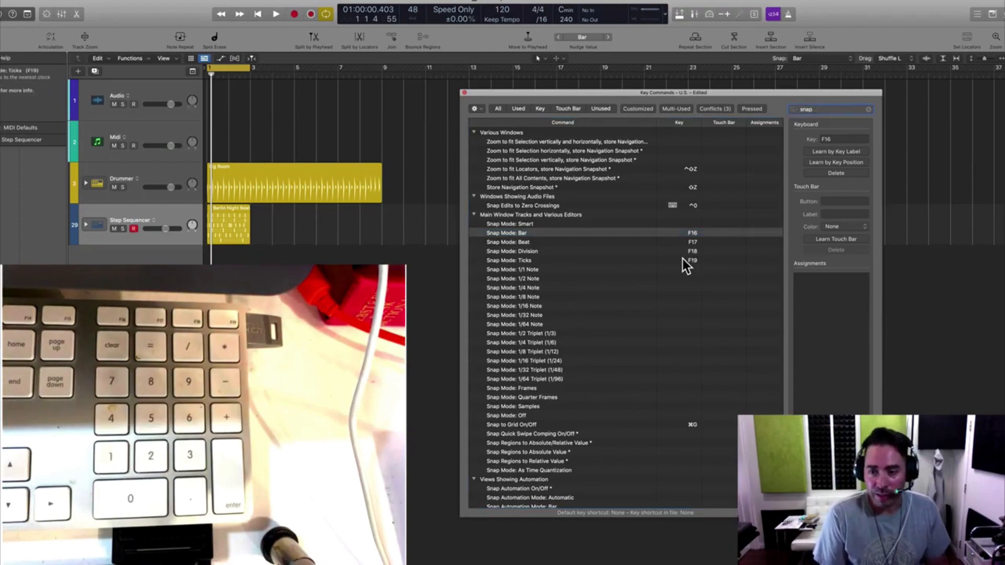
click(638, 240)
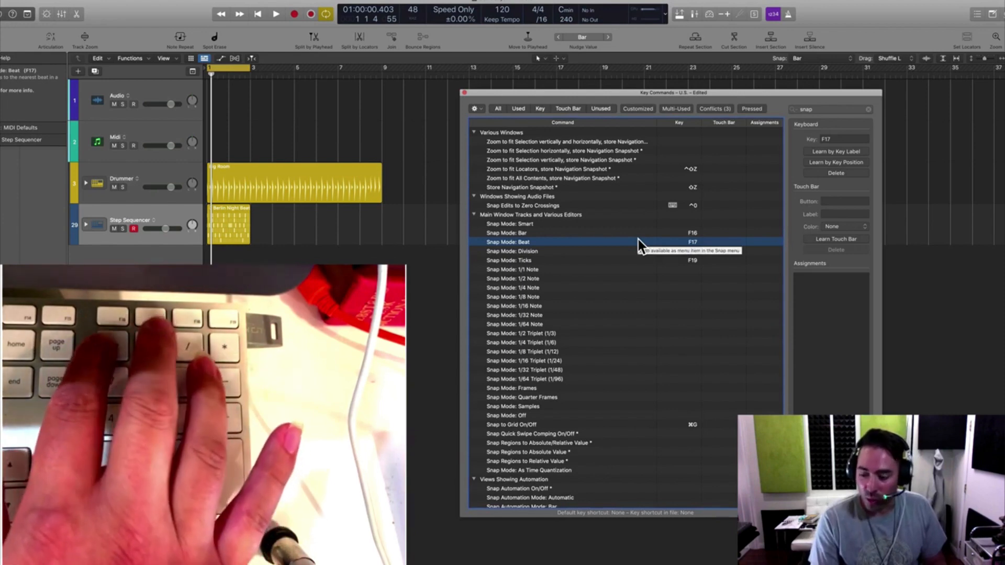
click(639, 240)
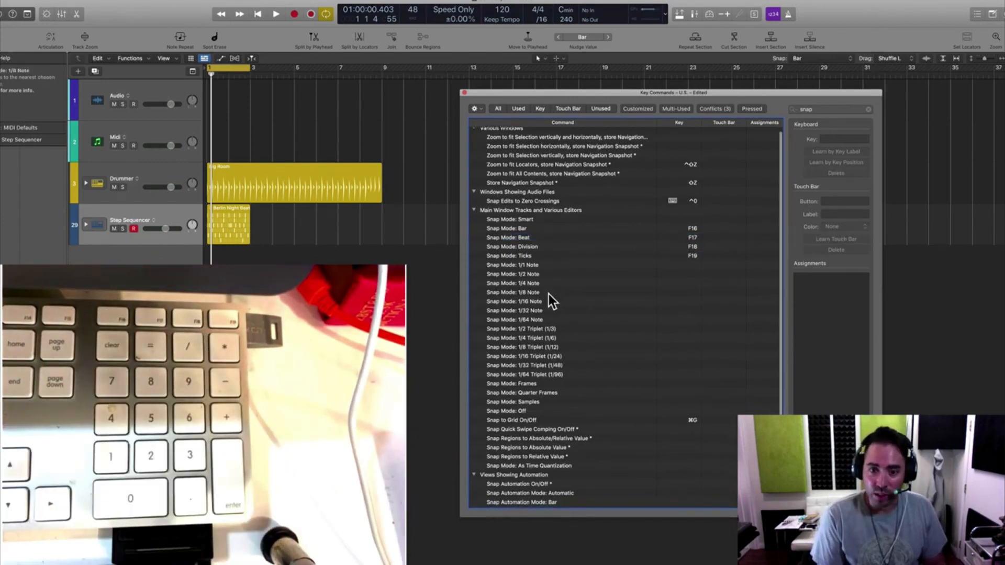
scroll(548, 294, down, 3)
click(551, 250)
scroll(551, 249, up, 3)
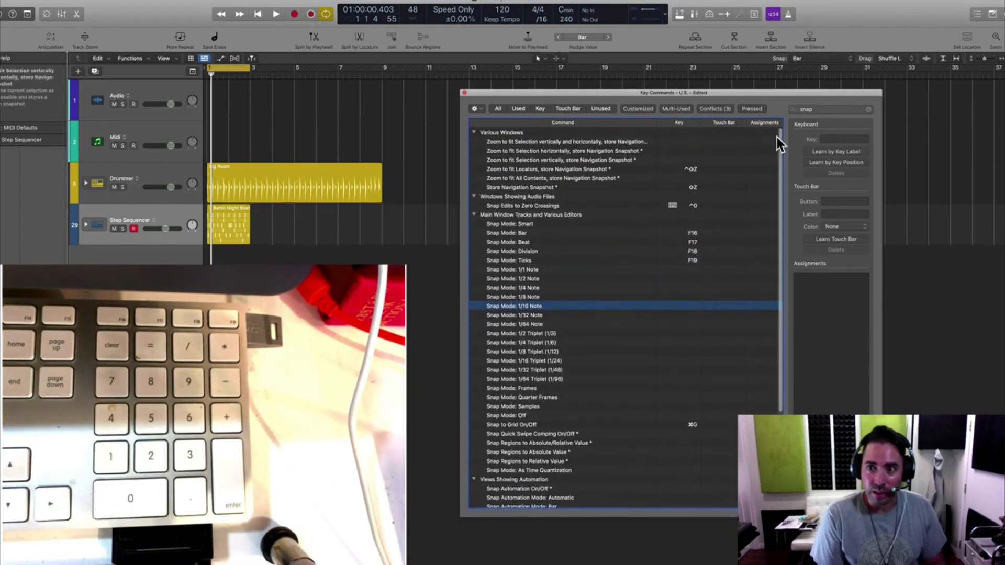
- Clear the command search and examine the key assignments of Set Nudge Value to Bar, Beat, Division, 10 Ticks and Tick
click(868, 109)
click(633, 212)
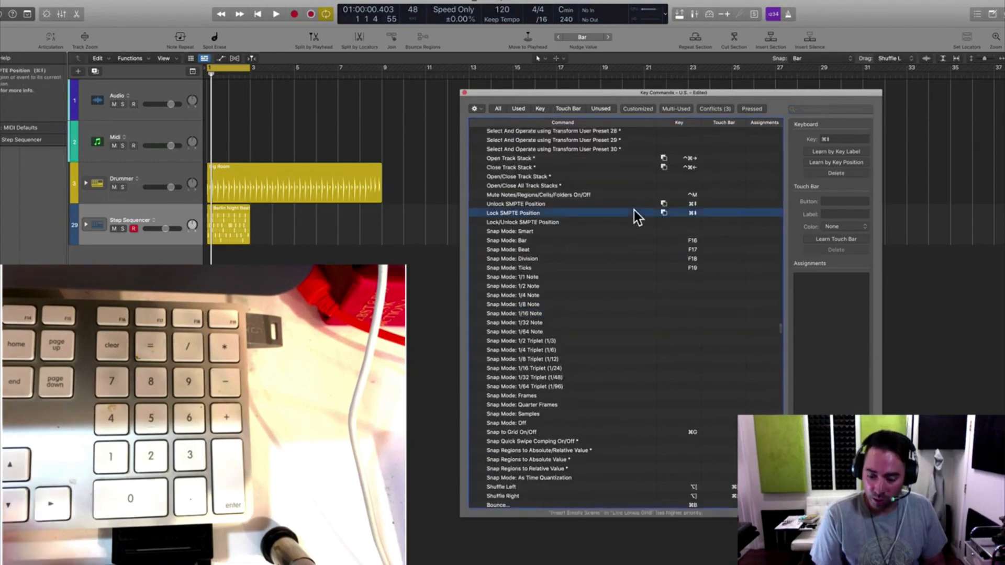
key(Clear)
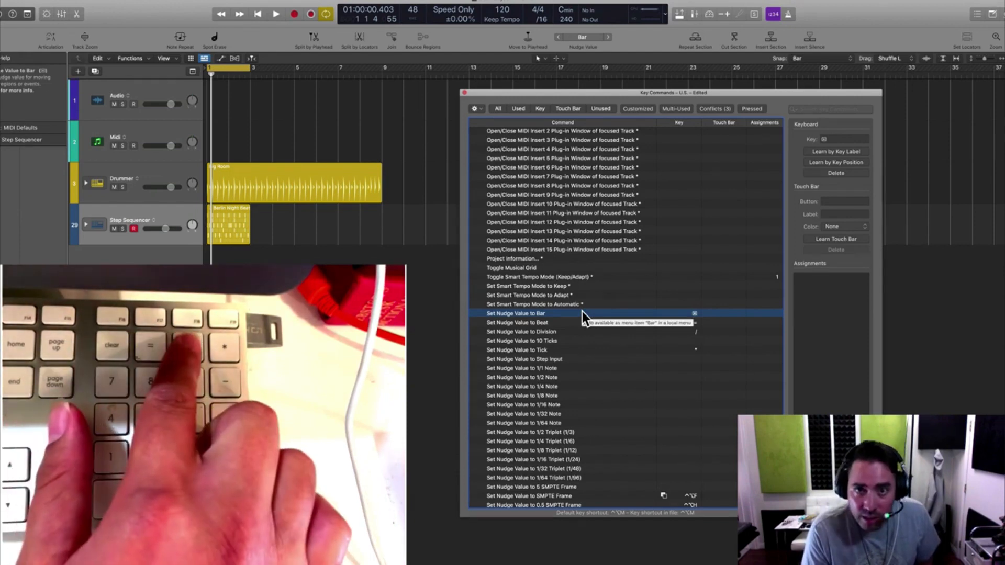
key(Down)
key(Down)
key(Down)
key(Down)
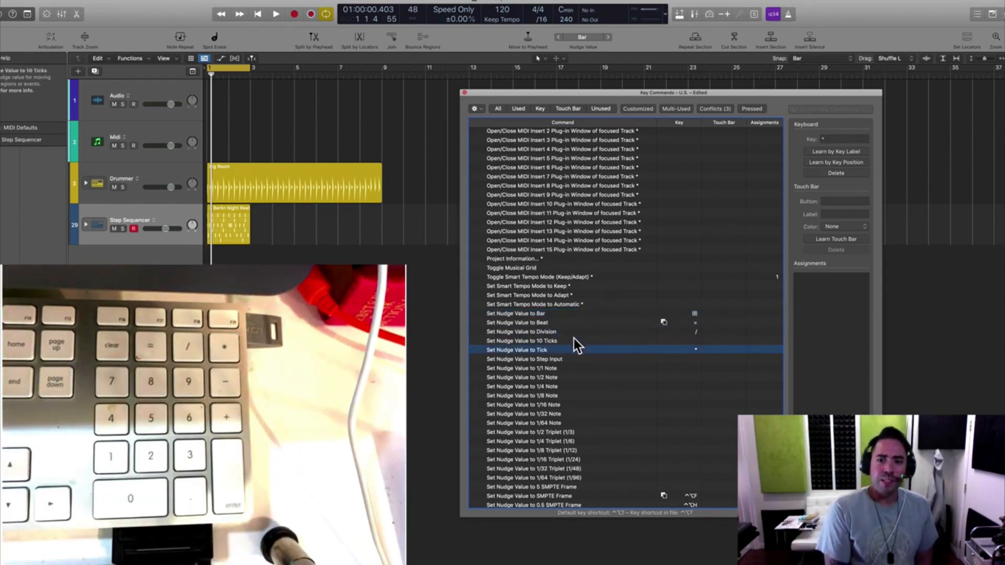
click(556, 343)
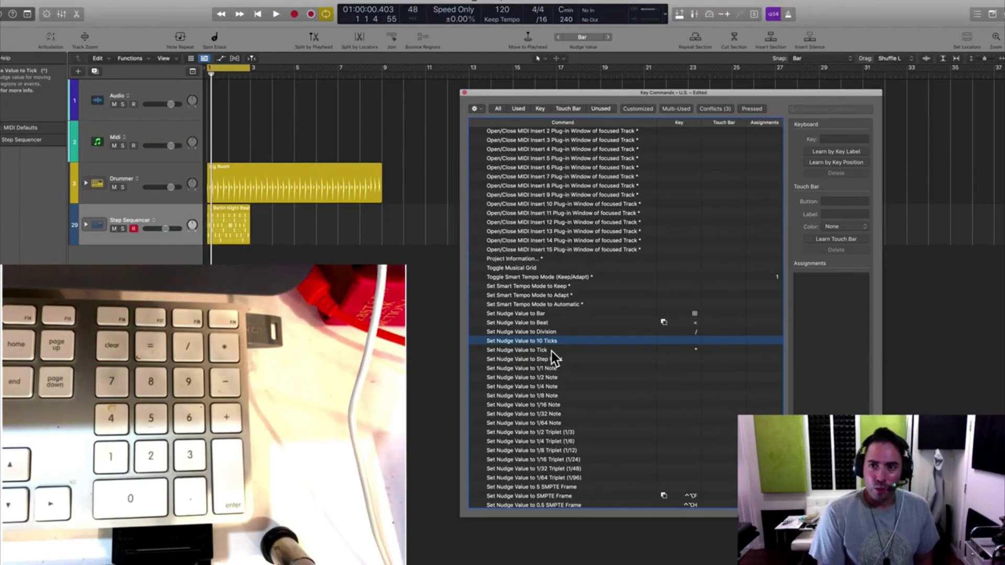
- Shift the Key Commands window slightly and view the Drag mode options of the tracks area, keeping Shuffle L
drag(861, 93, 871, 95)
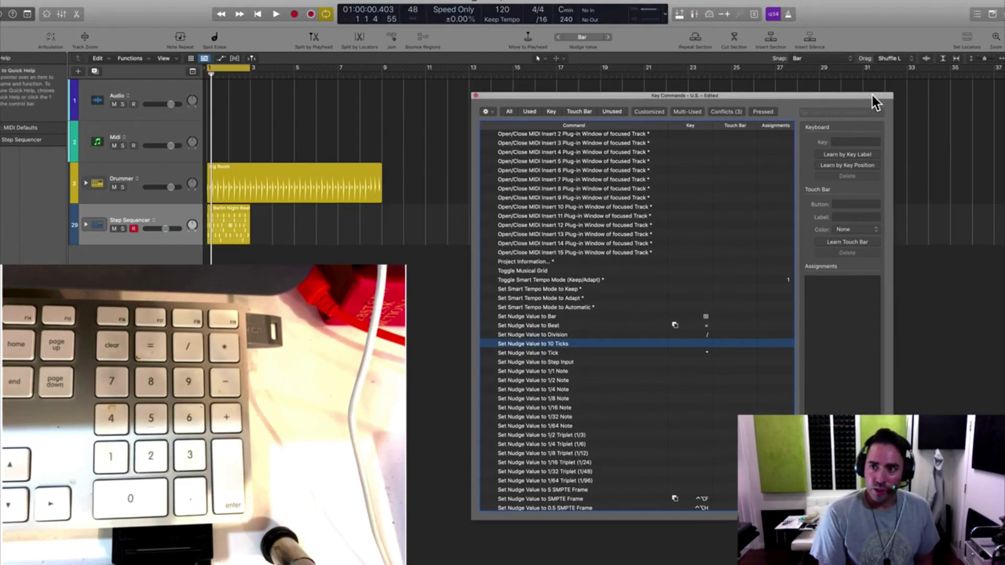
click(904, 58)
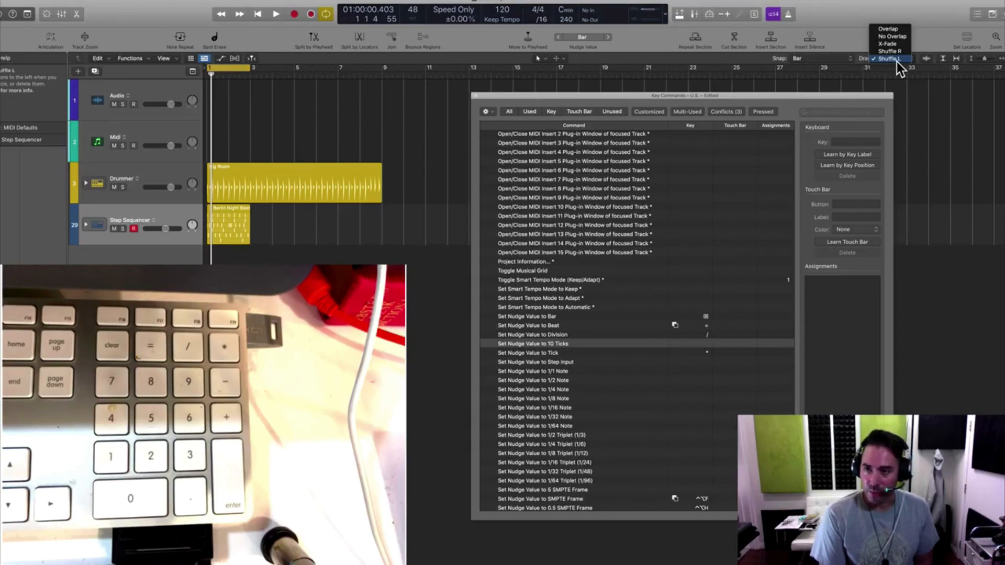
click(808, 66)
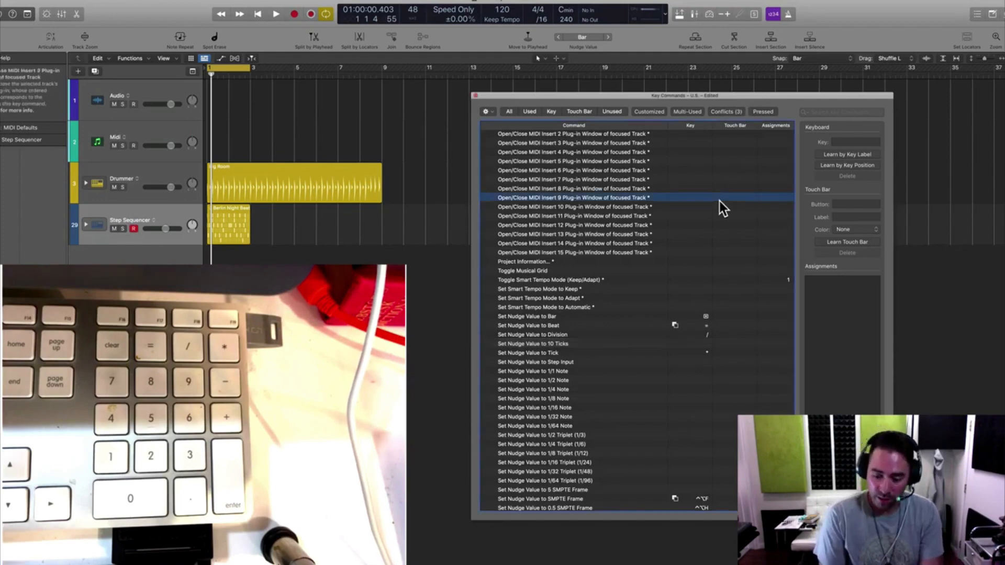
- Find the command assigned to F16, Snap Mode: Bar, and try to reassign it by key label to 7
key(F16)
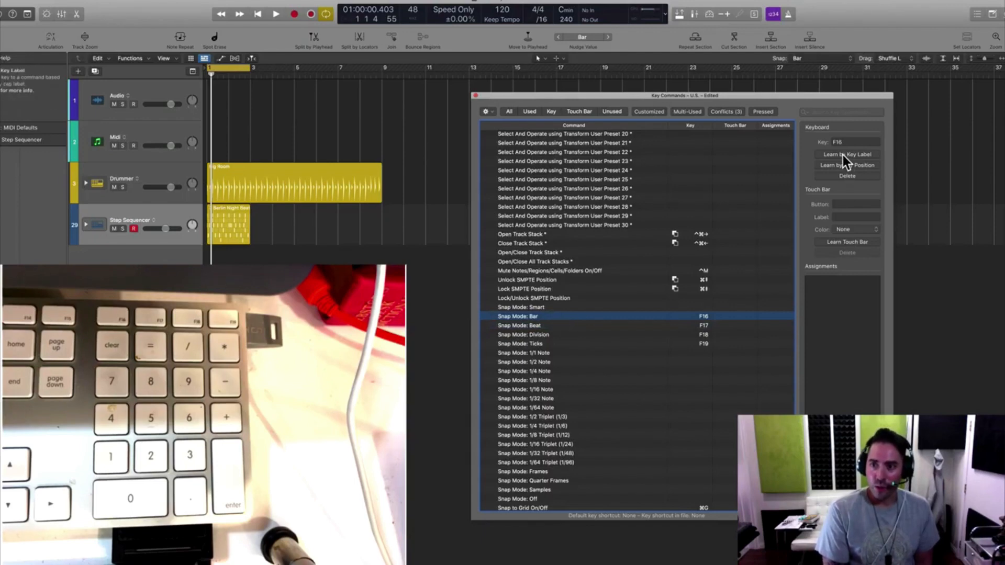
click(827, 154)
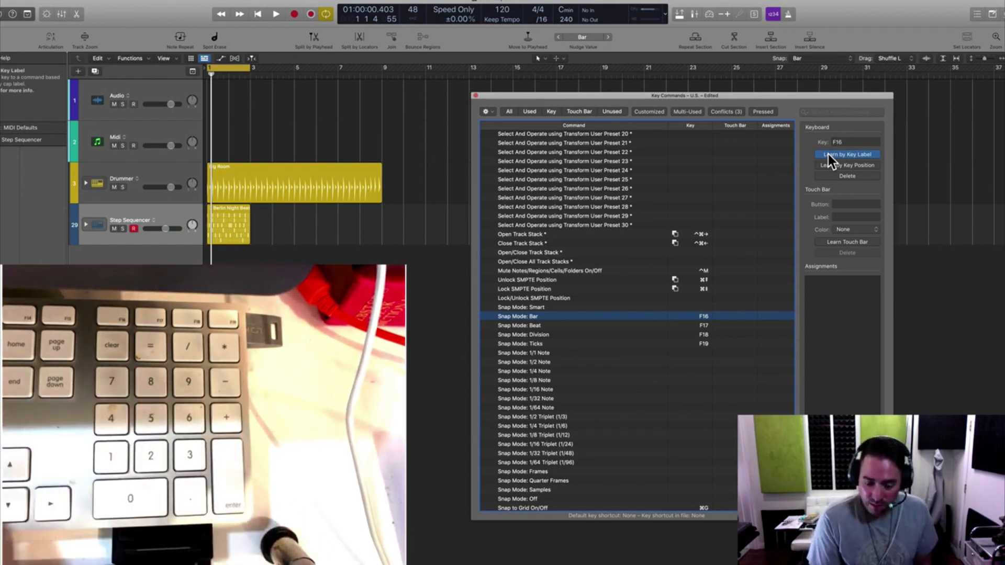
key(7)
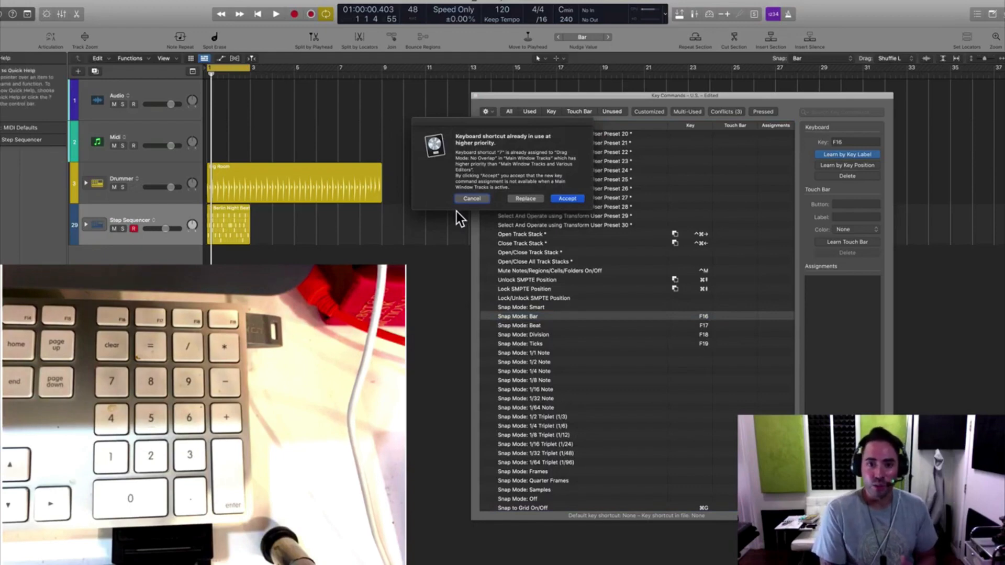
click(465, 199)
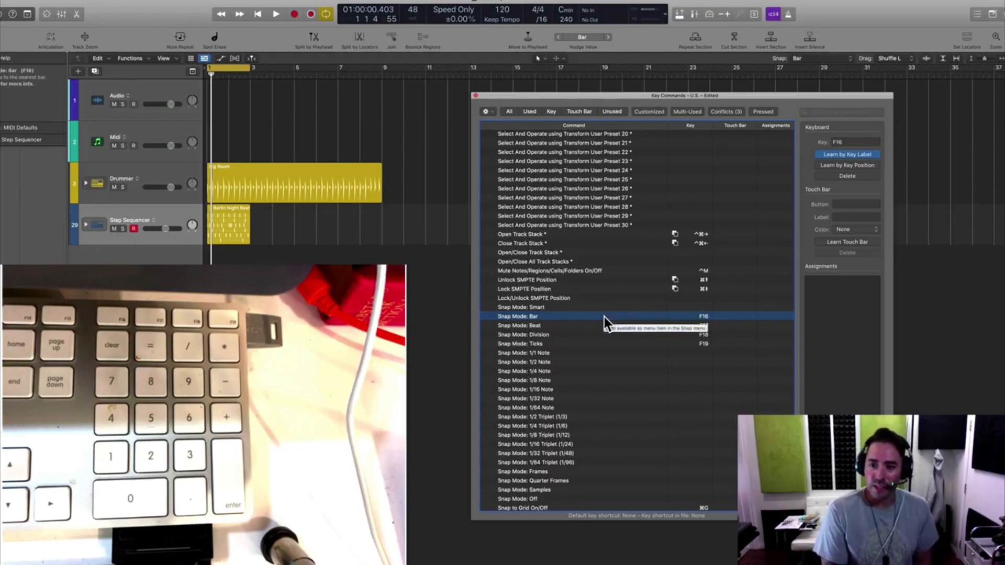
click(824, 154)
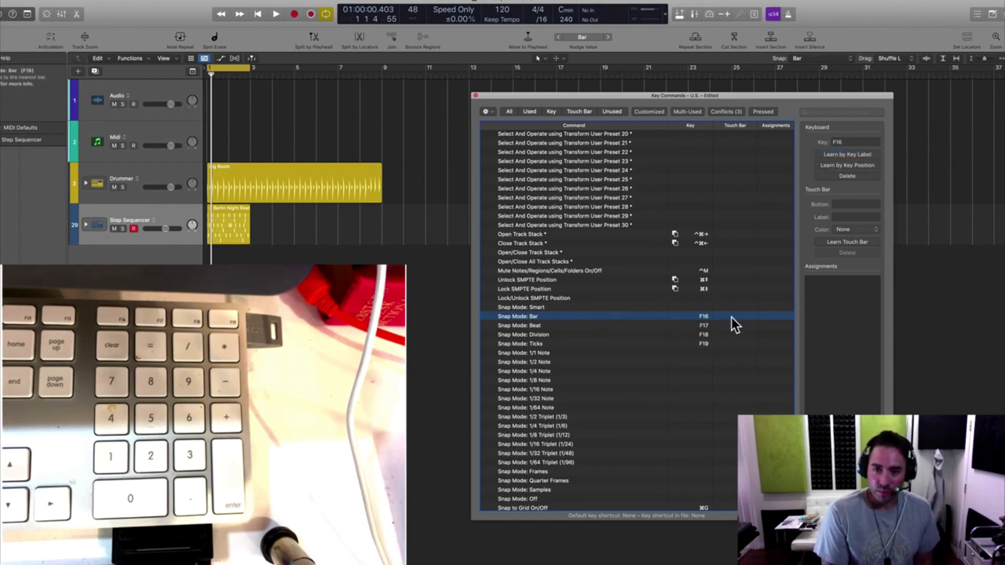
- Close the Key Commands editor and switch the snap mode and nudge value through Beat, Division and Ticks, ending on Bar
click(474, 95)
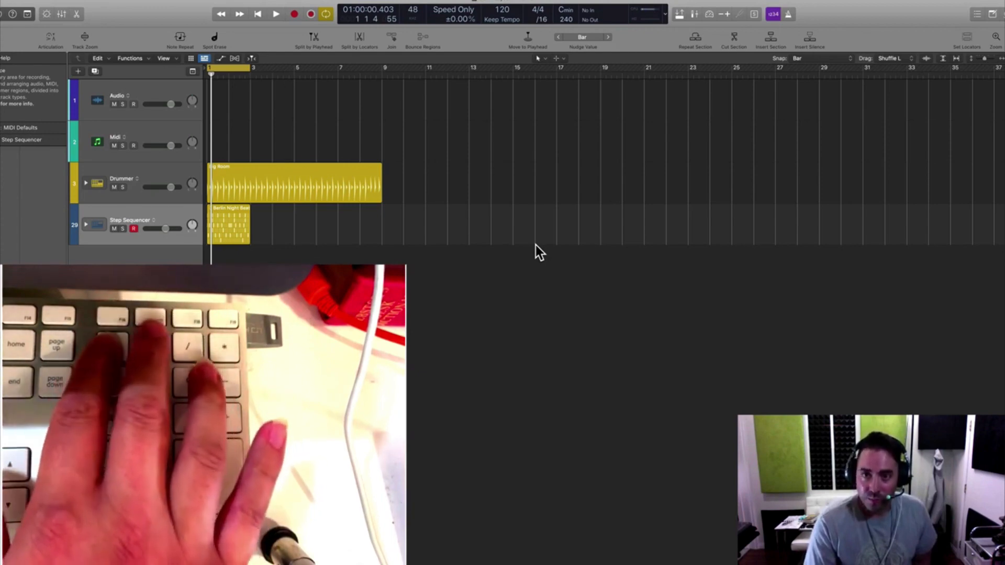
key(F17)
key(F18)
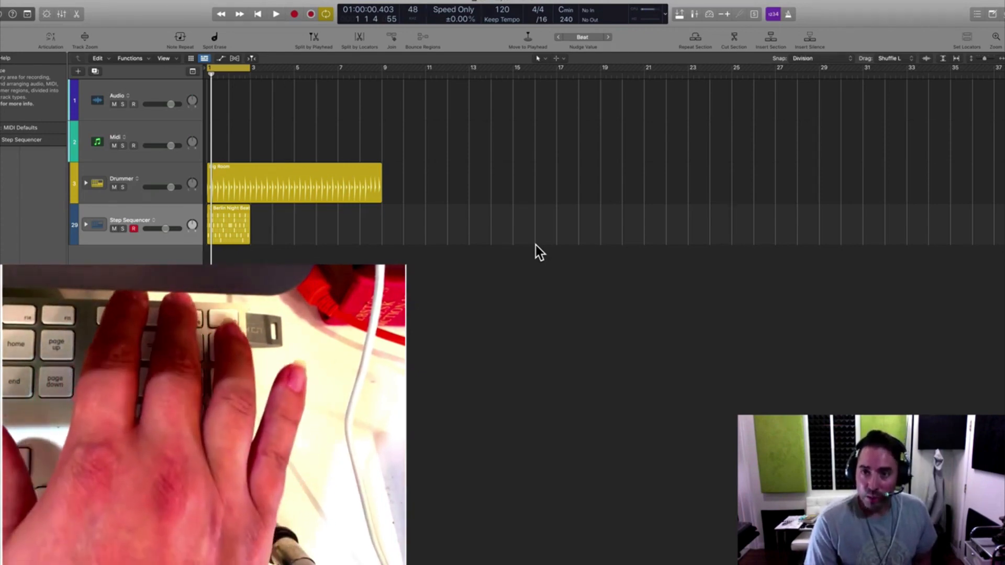
key(F19)
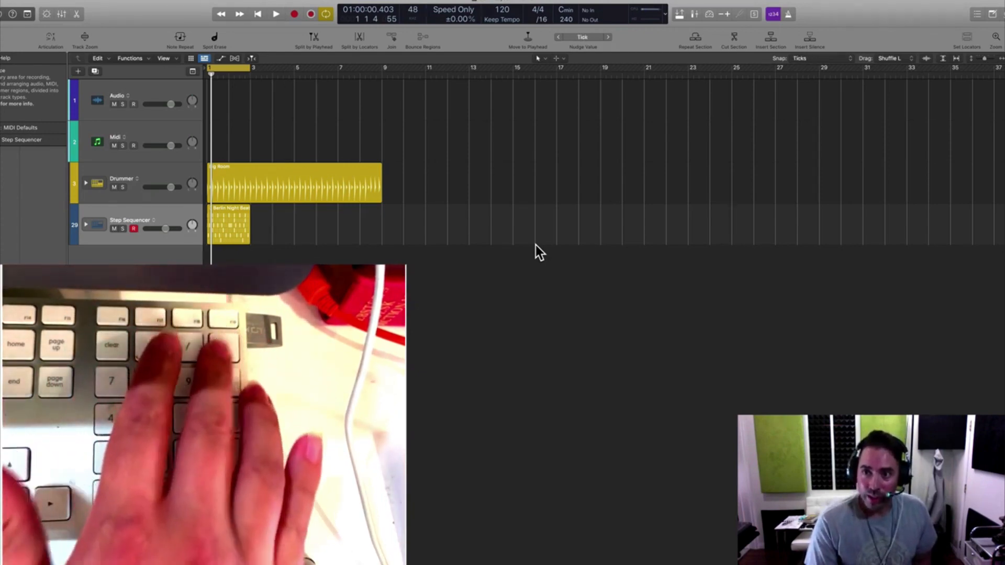
key(F16)
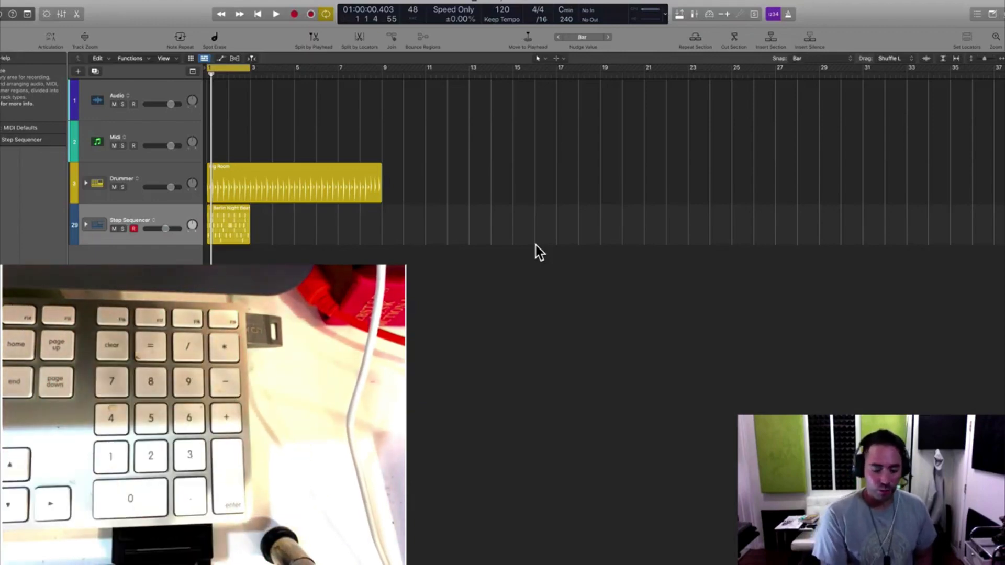
- Select the Big Room region on the Drummer track with the tracks enlarged
scroll(536, 245, up, 5)
scroll(418, 403, right, 3)
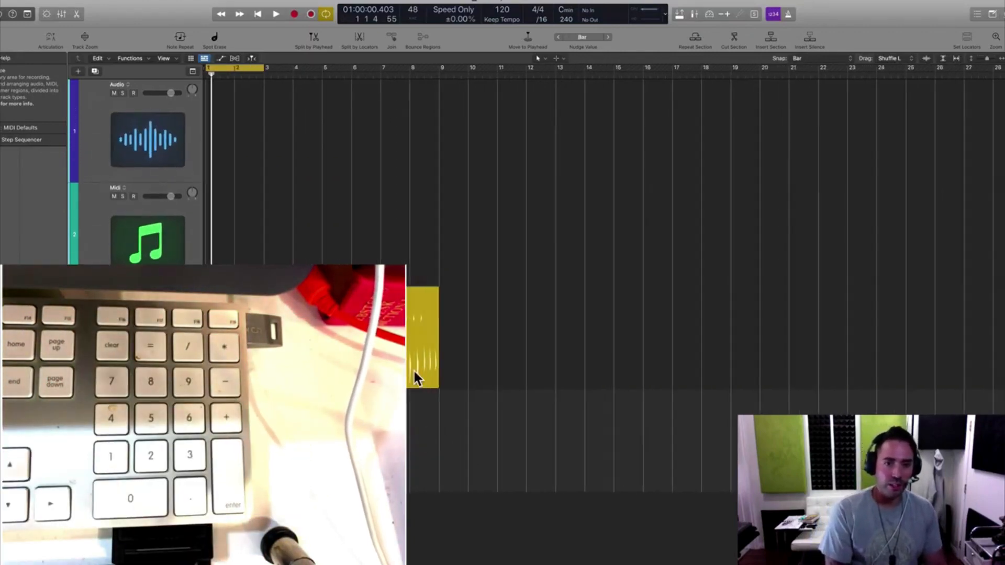
click(413, 376)
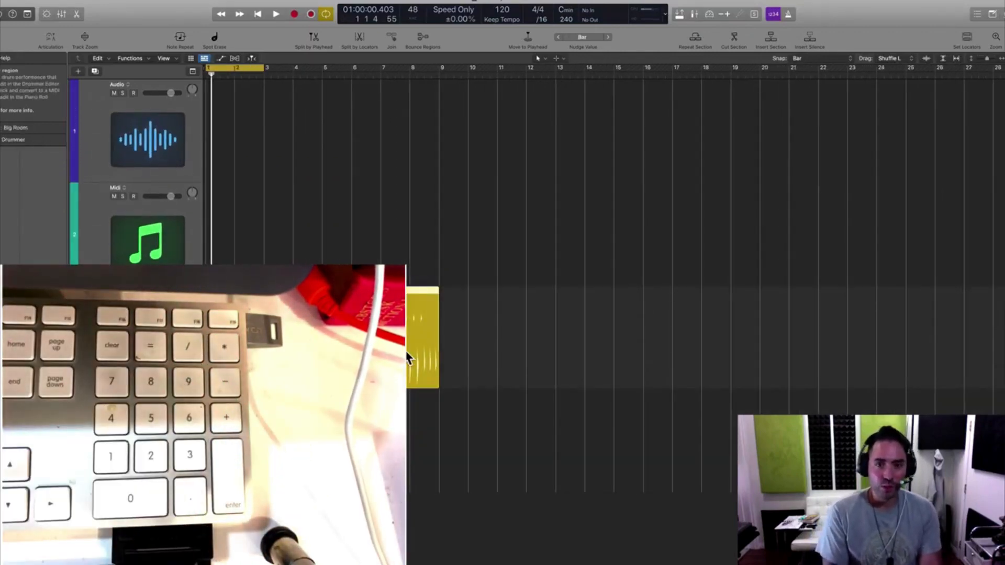
- Copy the Big Room region to bar 9 on the Drummer track and set the drag mode to No Overlap
drag(409, 359, 746, 351)
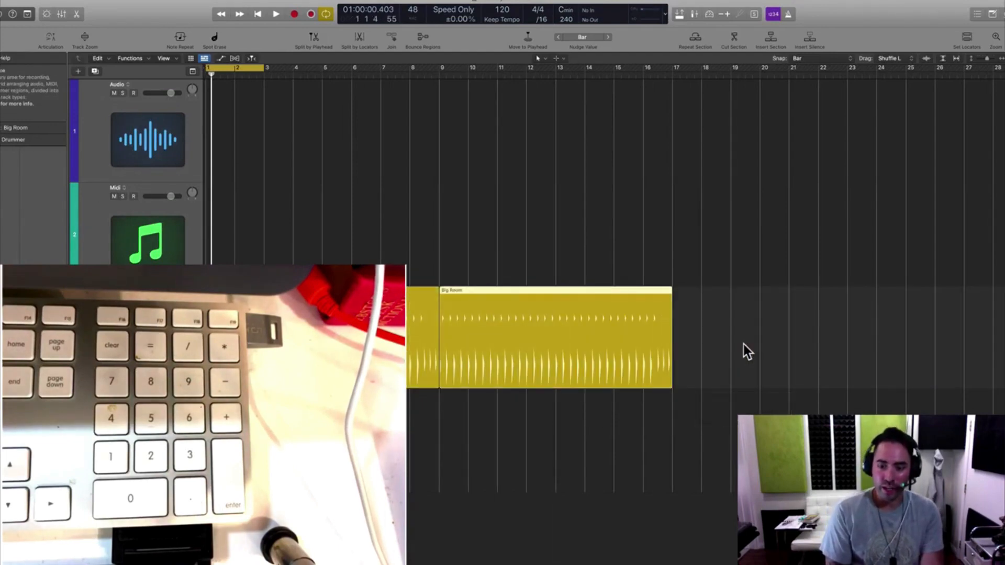
key(KP_8)
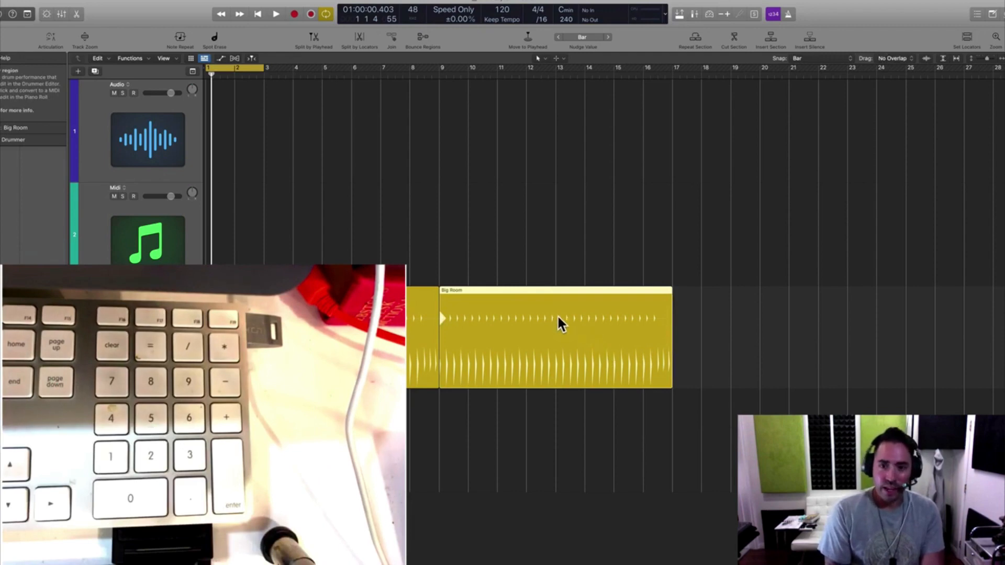
- Split the copied Big Room region at bar 13, late in bar 14 with Beat snap, and three times around bar 16 with Division snap
click(556, 317)
key(KP_Divide)
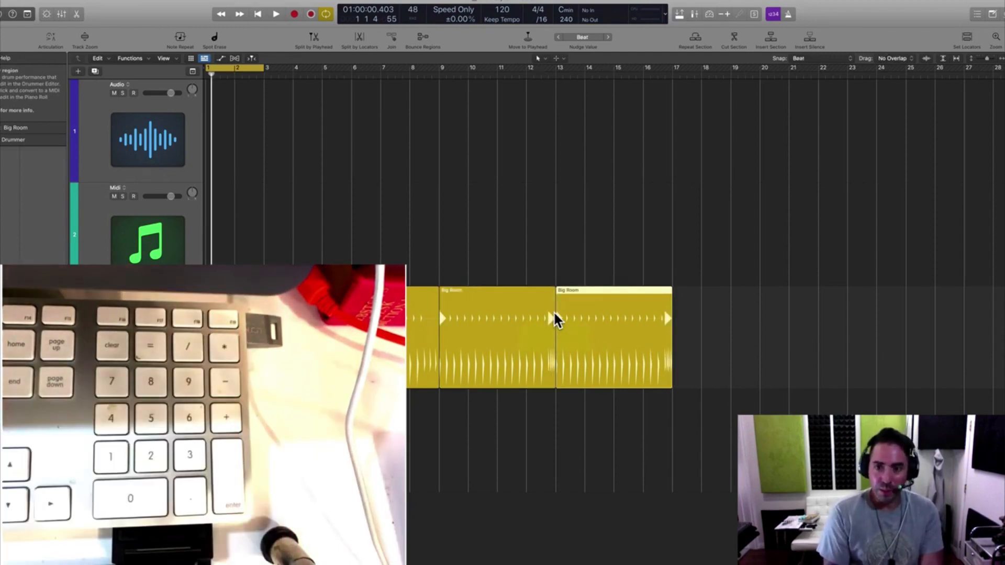
click(607, 313)
key(KP_Divide)
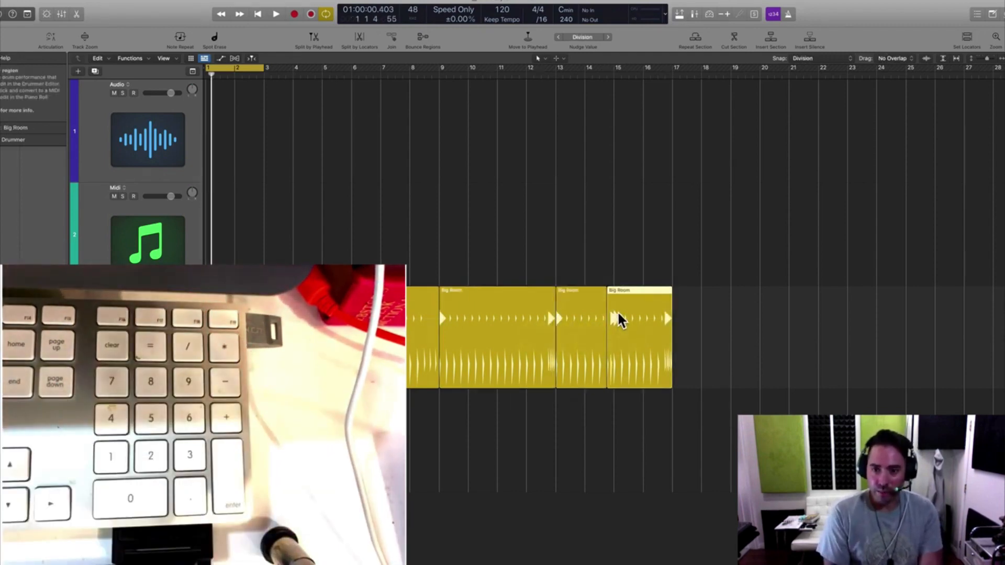
click(643, 309)
click(648, 308)
click(655, 309)
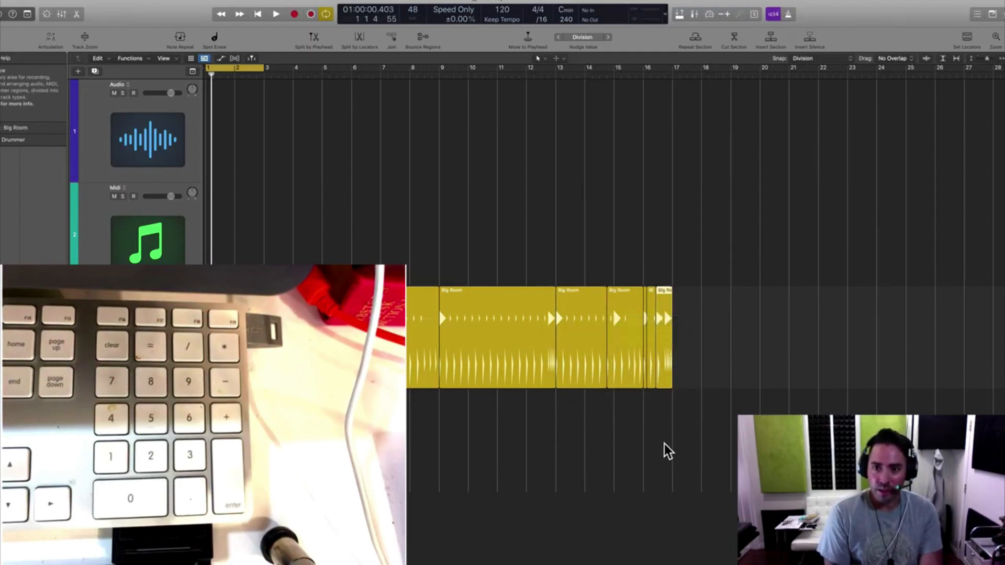
- Delete all Big Room pieces after bar 13 and switch the snap mode and nudge value to Division and back to Bar
key(KP_Divide)
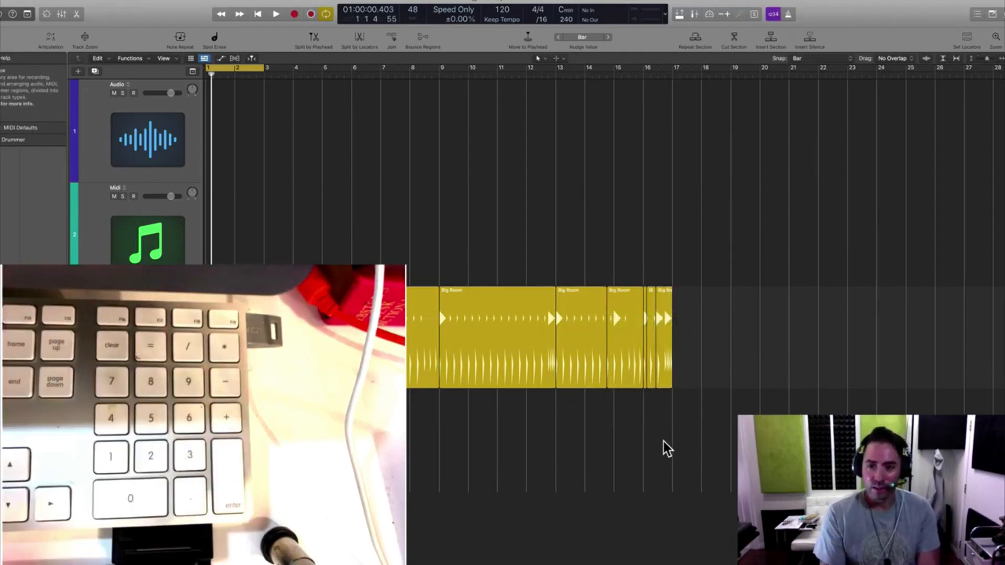
drag(663, 441, 557, 335)
key(Delete)
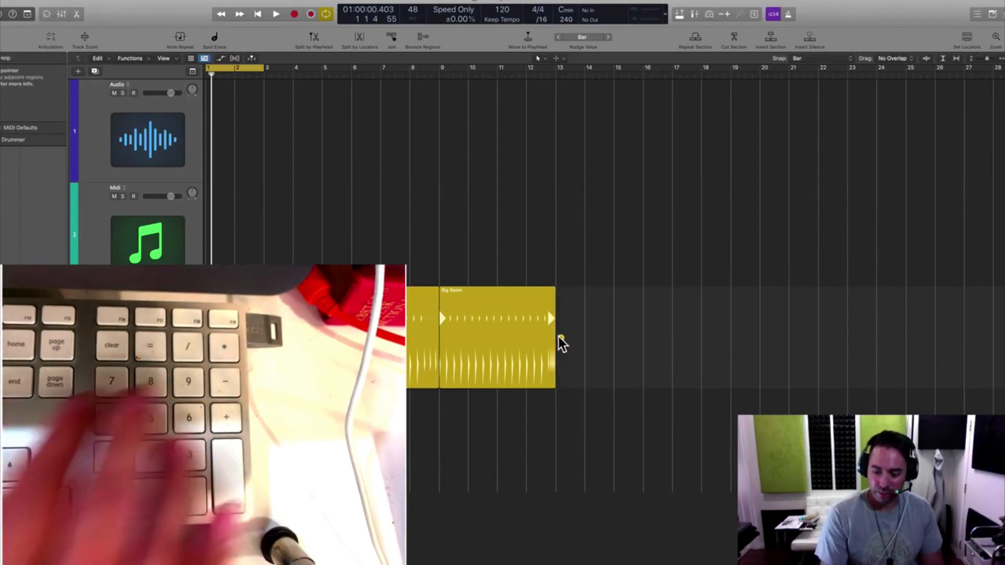
key(KP_Divide)
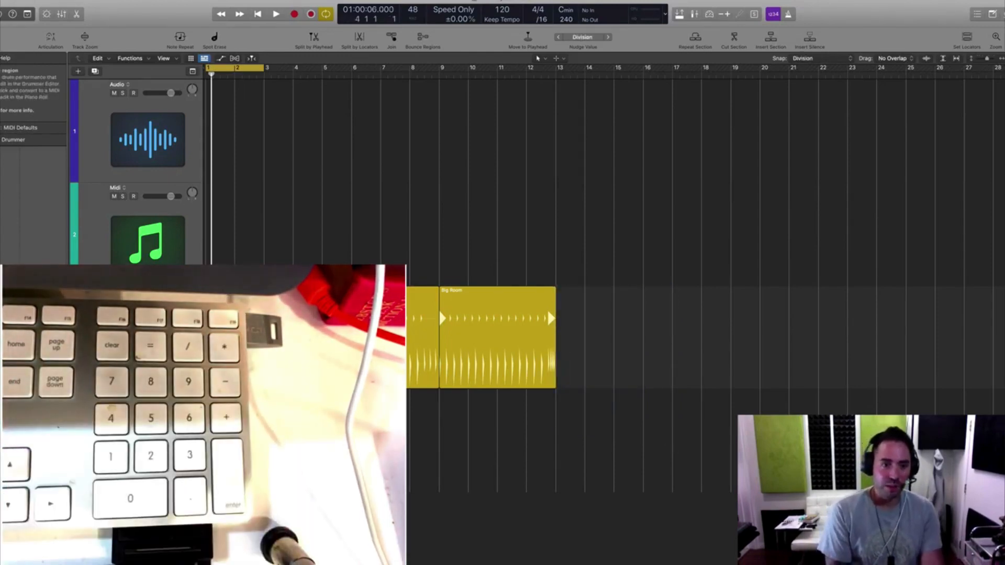
key(KP_Equal)
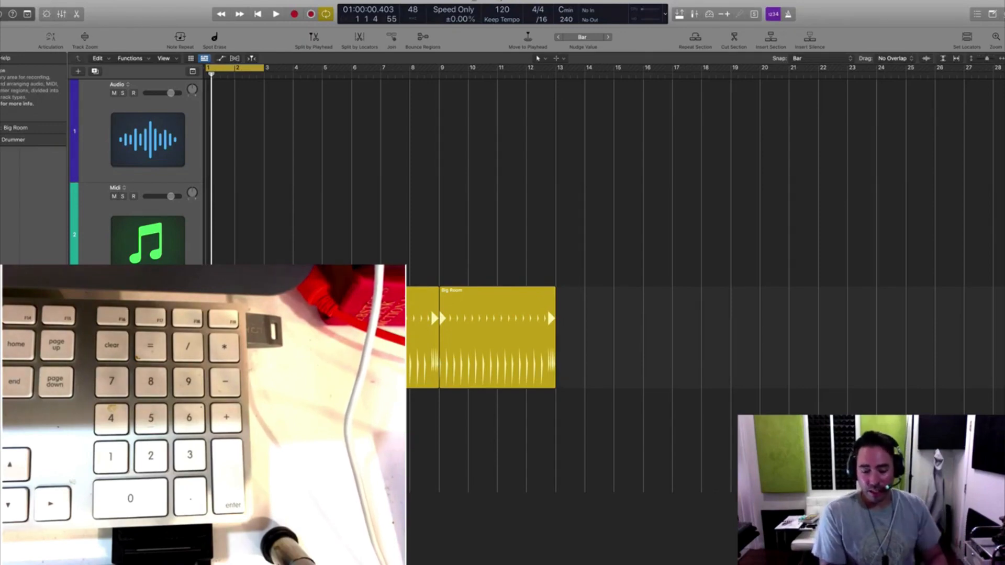
- Set the snap mode and nudge value to Division and delete the one-division slice at 1 3 1 of the Berlin Night Beat 01 region
scroll(296, 408, up, 10)
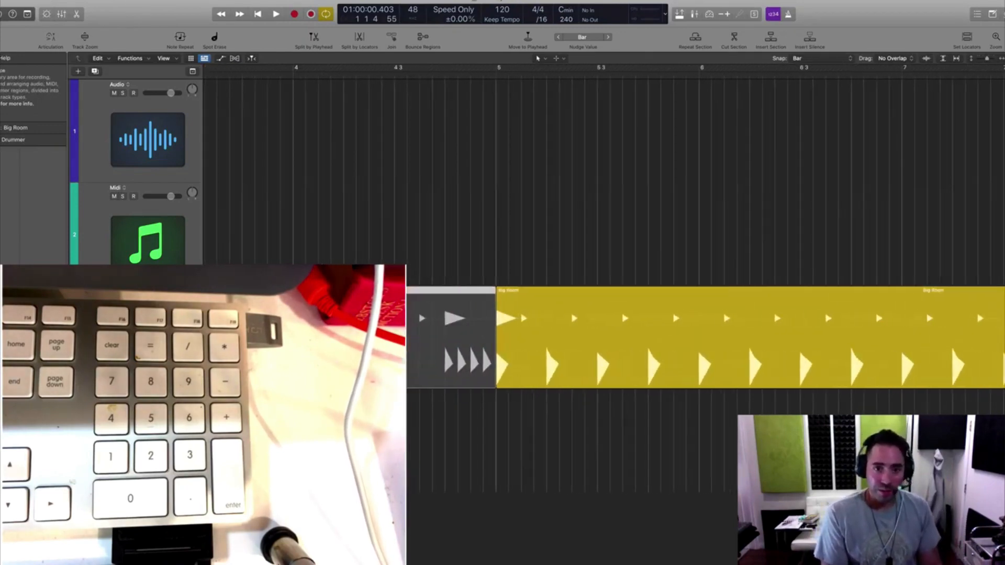
key(Return)
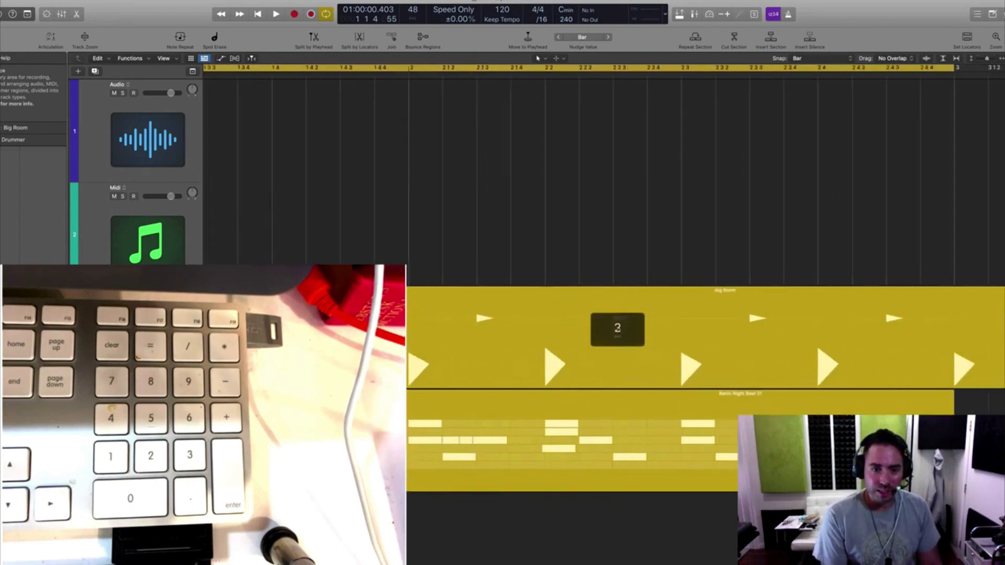
key(ctrl+d)
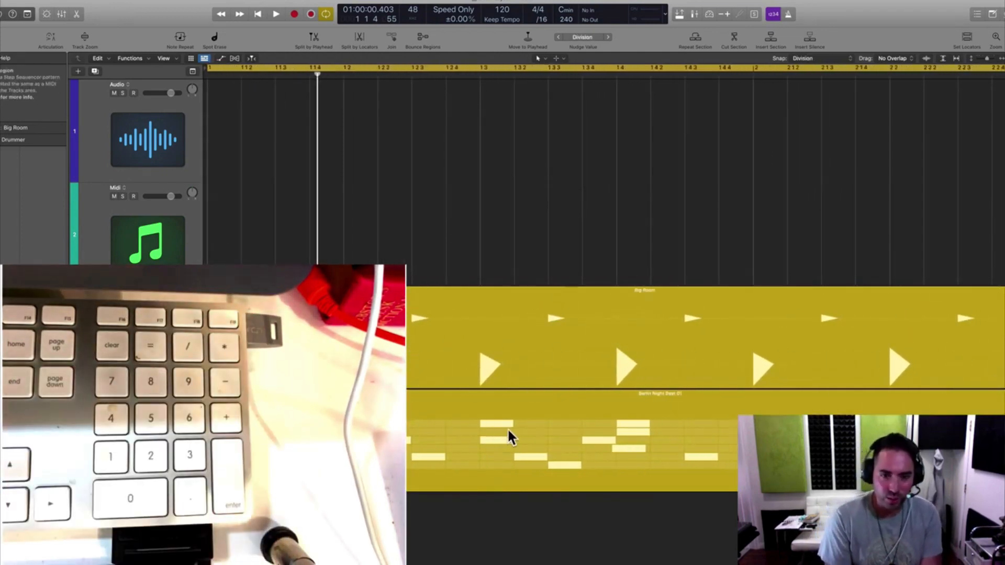
click(484, 447)
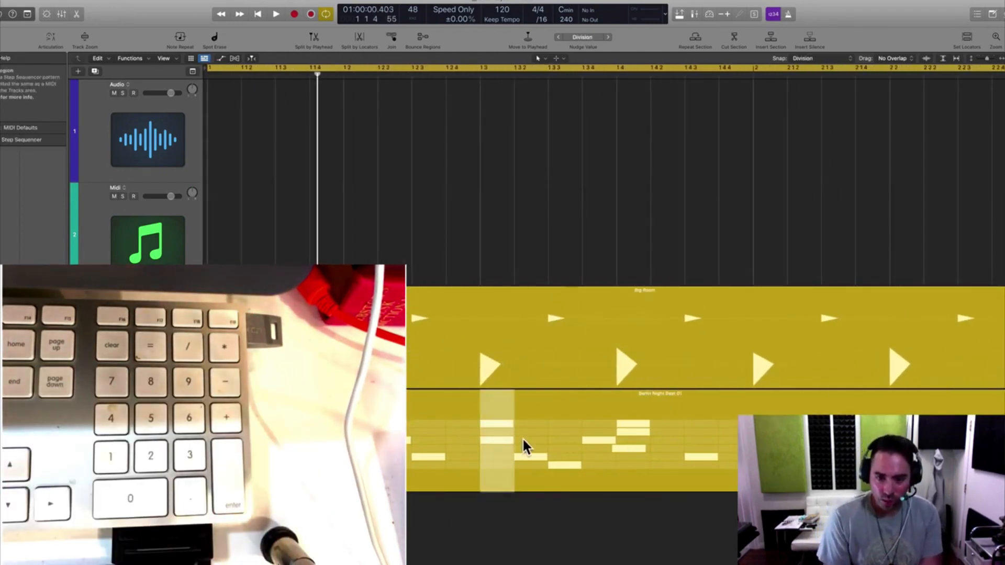
key(Delete)
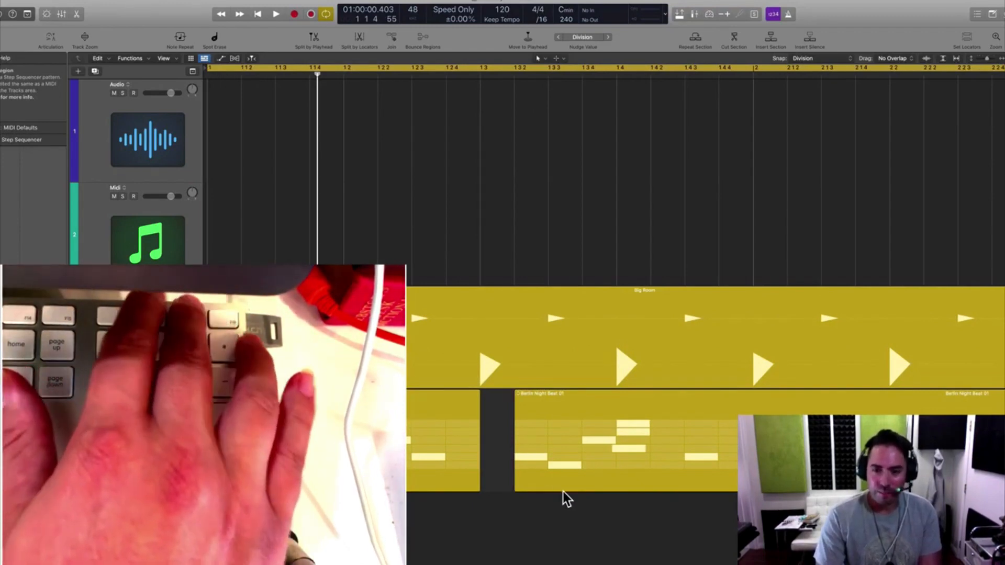
- Mute the Berlin Night Beat 01 section from 1 3 4 1 to 1 4 2 1
drag(590, 452, 642, 451)
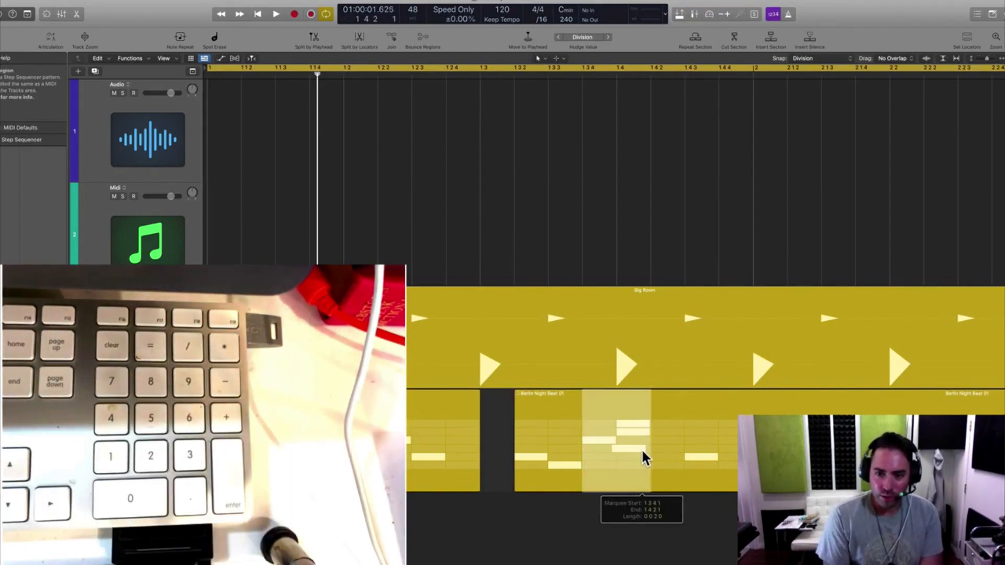
key(ctrl+m)
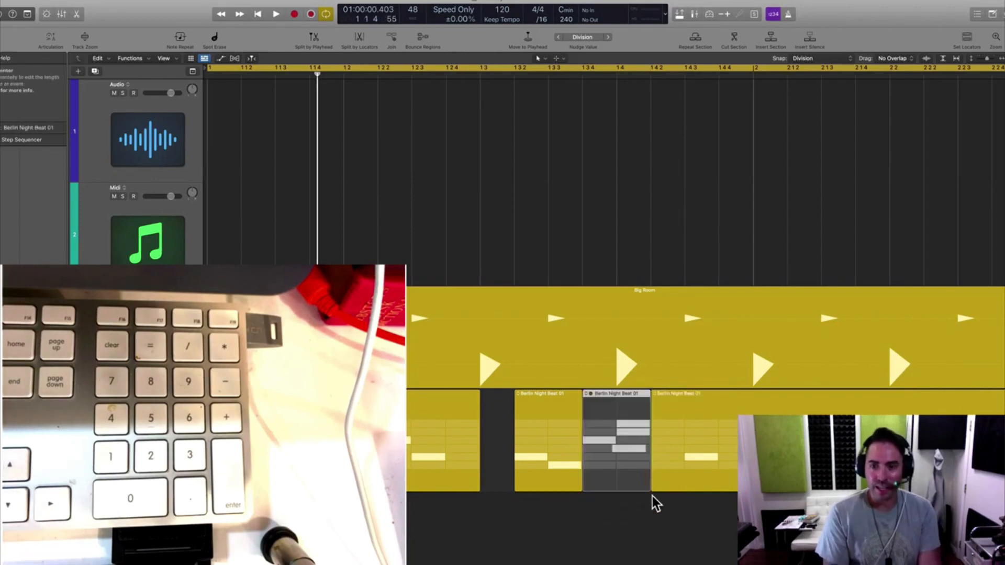
- Show the whole arrangement with enlarged tracks and set the snap mode and nudge value to Bar
key(z)
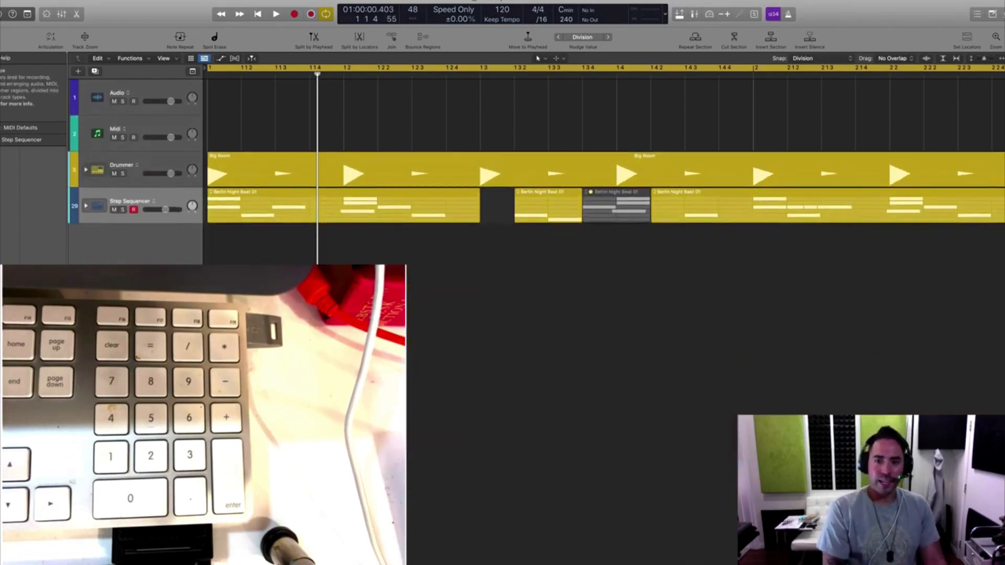
key(super+Left)
key(super+Left)
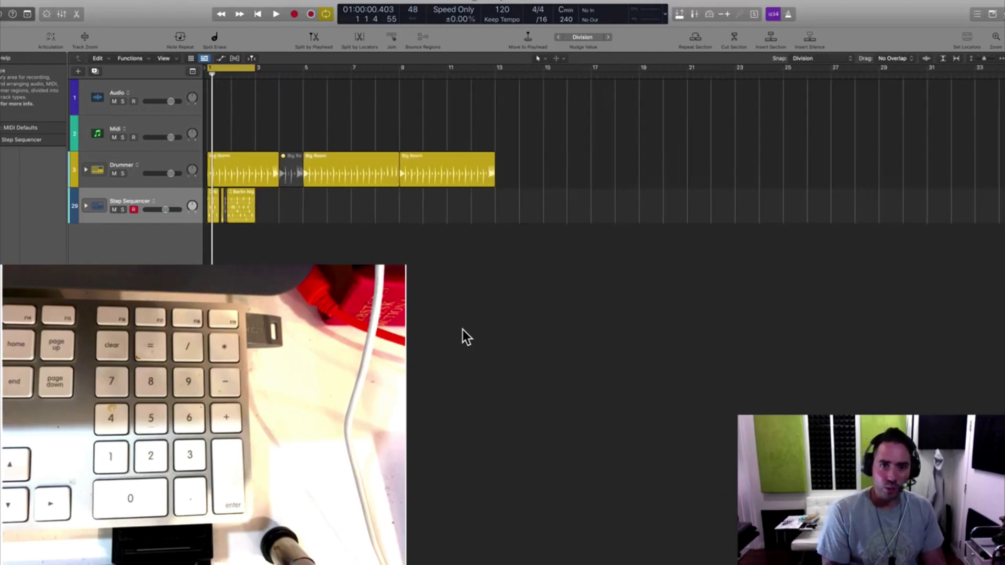
key(super+Right)
key(super+Left)
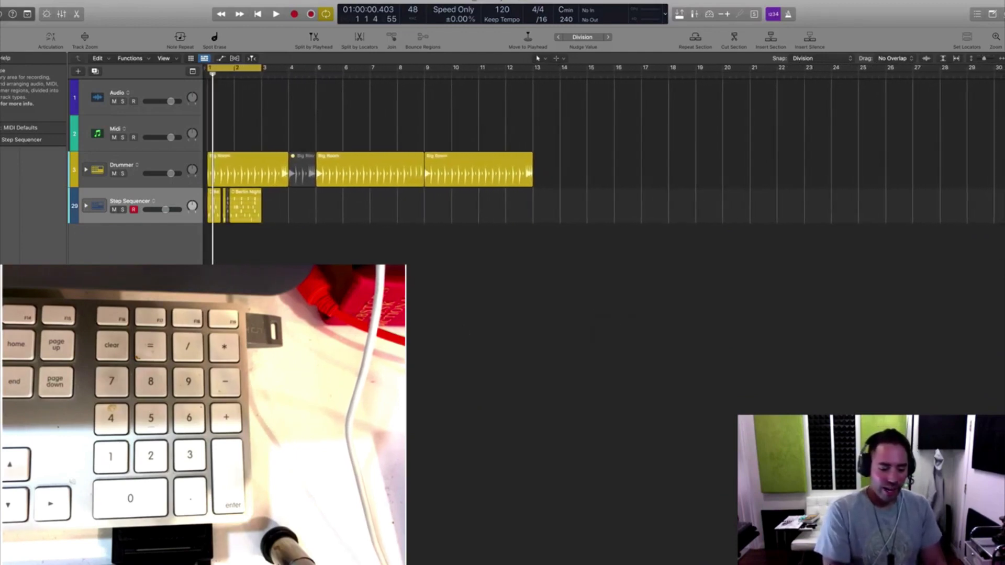
key(super+Down)
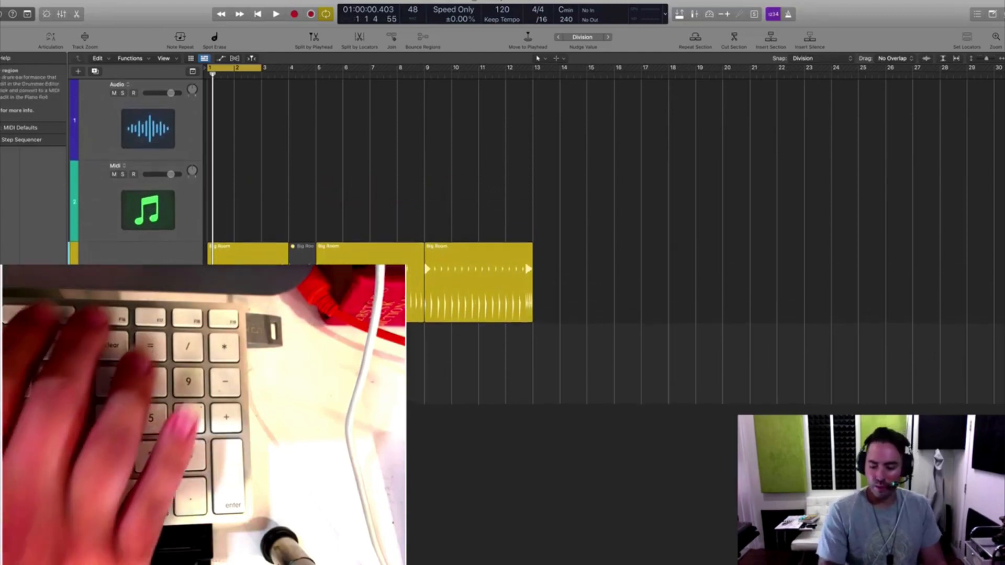
key(ctrl+alt+b)
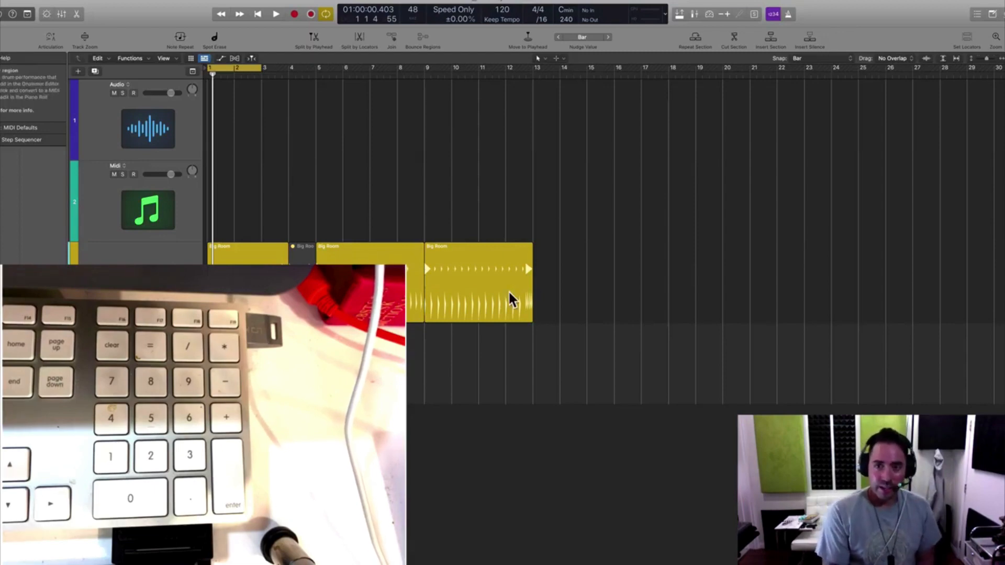
- Check the available snap mode options and try moving the Big Room region at bar 9 with Bar snap
click(809, 59)
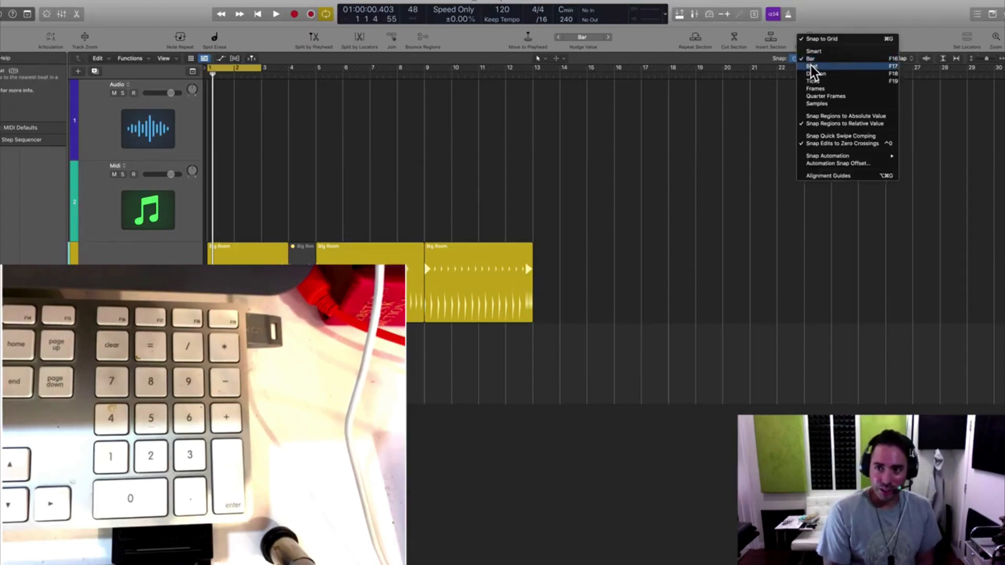
click(673, 149)
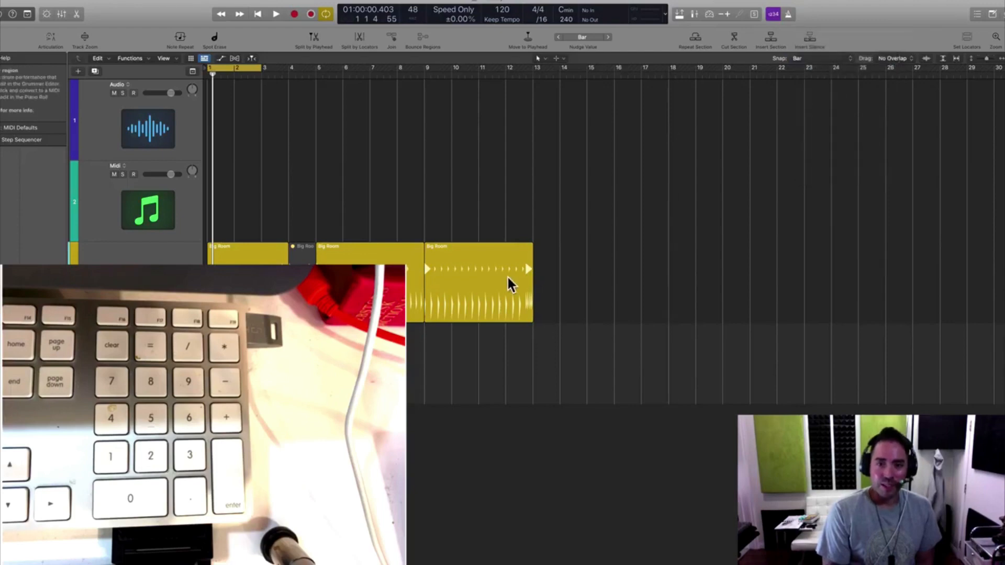
drag(482, 273, 501, 260)
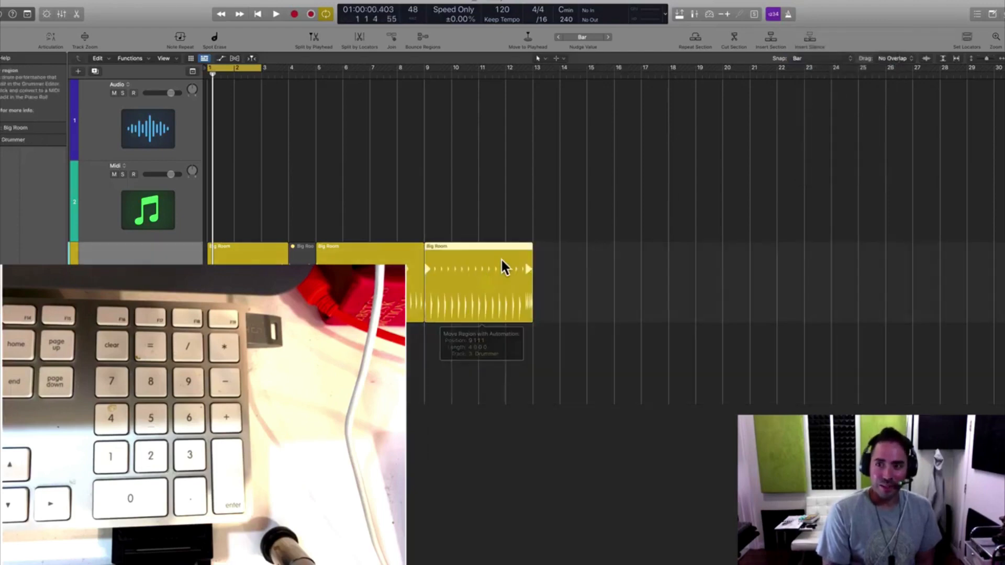
- Set the snap mode and nudge value to Ticks and move the Big Room region at bar 5 to position 5 1 1 2
key(ctrl+alt+t)
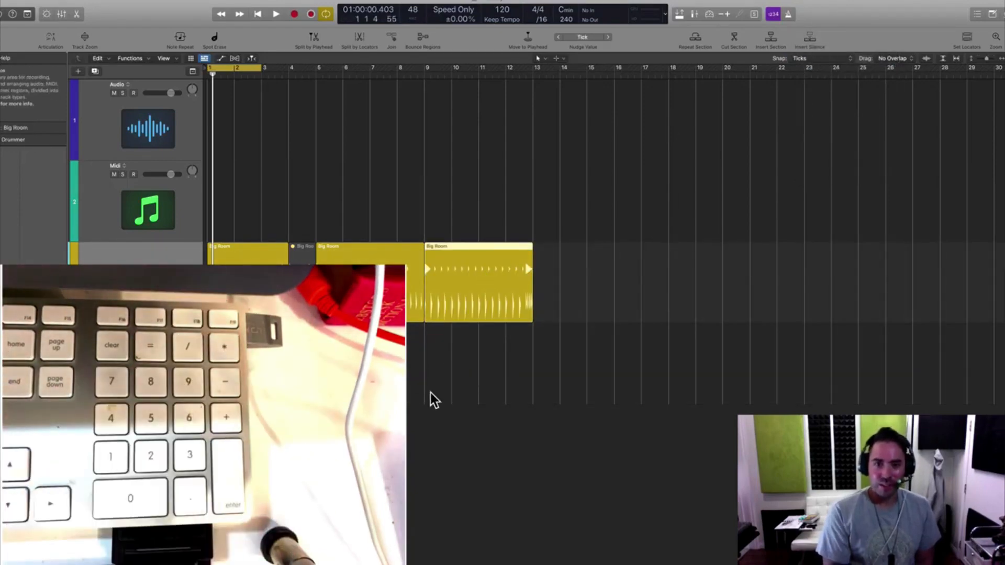
click(488, 370)
key(super+Right)
key(super+Right)
key(super+Right)
key(super+Right)
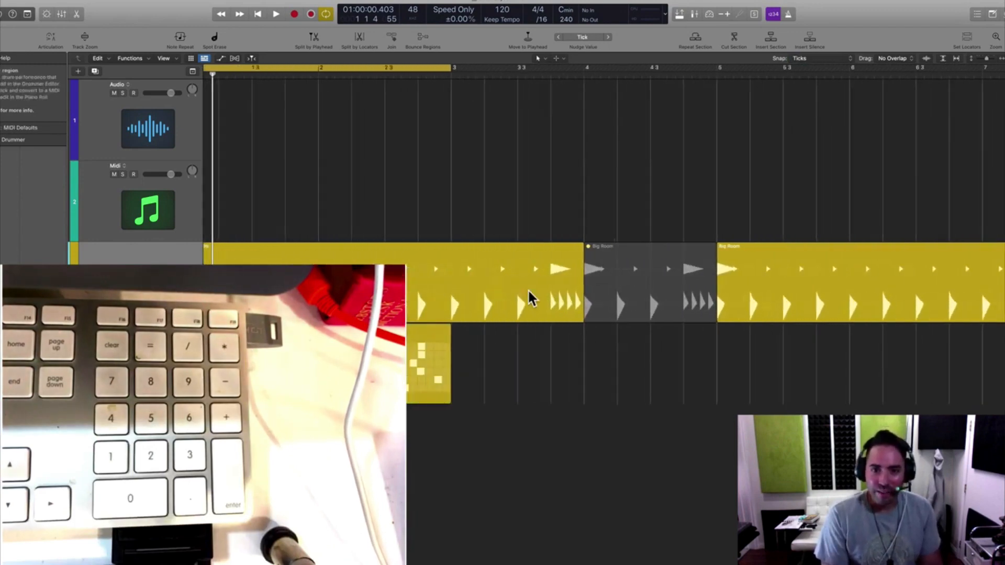
key(super+Right)
scroll(737, 322, right, 8)
drag(695, 297, 716, 299)
key(super+Right)
key(super+Right)
key(super+Right)
key(super+Right)
key(super+Right)
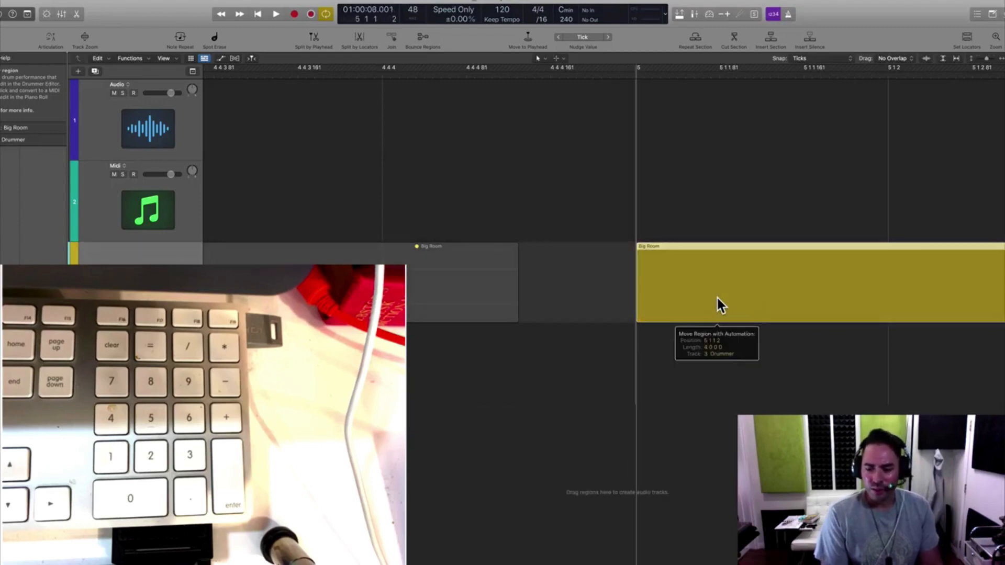
drag(716, 298, 717, 298)
- Set the snap mode and nudge value to Beat and try moving the first Big Room region on the Drummer track
key(super+Left)
key(super+Left)
key(super+Left)
key(super+Left)
key(super+Left)
key(super+Left)
key(super+Left)
key(super+Left)
key(super+Left)
key(super+Left)
key(super+Left)
key(super+Left)
key(super+Left)
key(super+Left)
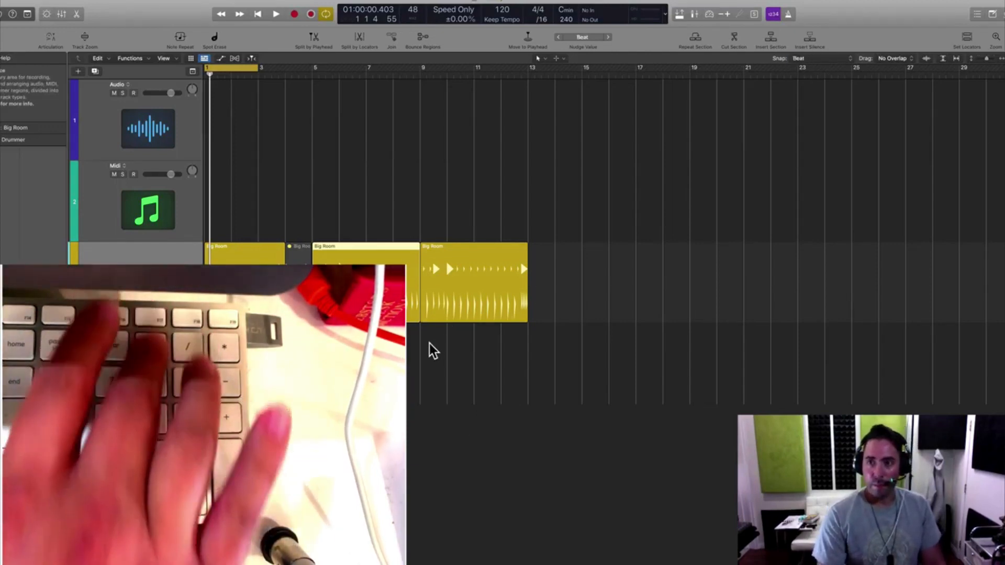
key(super+Right)
key(super+Right)
key(super+Right)
key(super+Right)
key(super+Right)
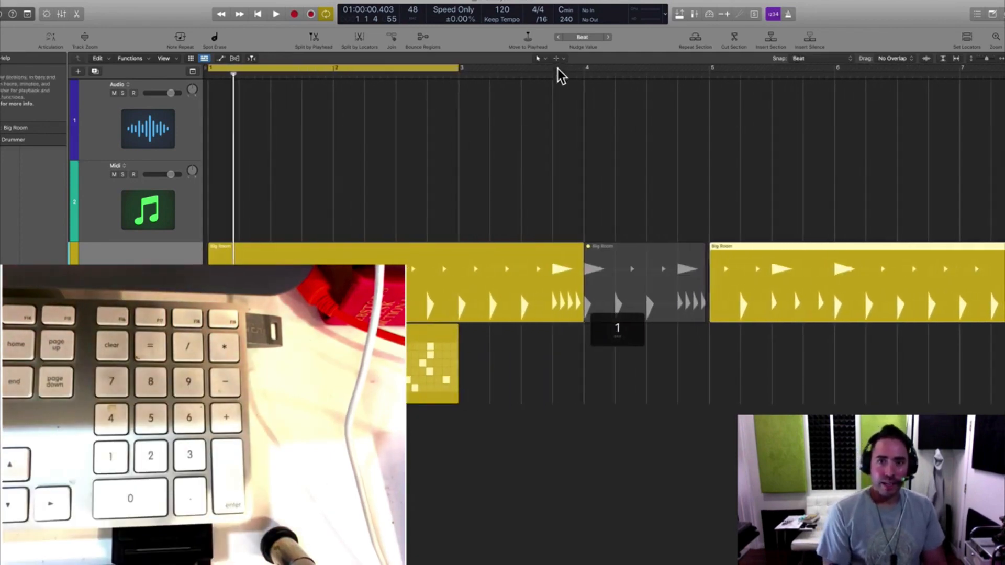
drag(332, 269, 358, 299)
click(361, 232)
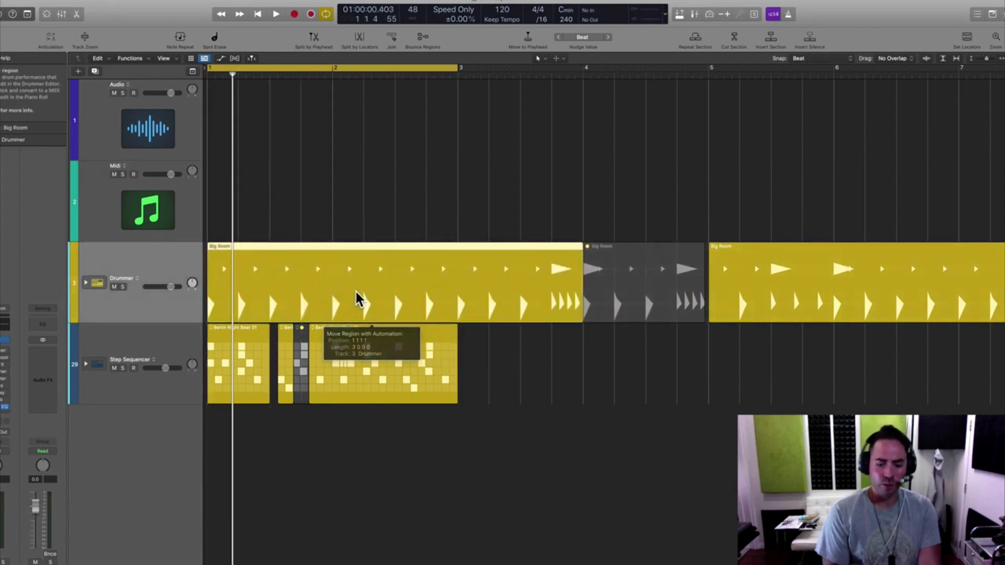
- Set the snap mode and nudge value to Bar and try moving the first Big Room region by whole bars
key(ctrl+alt+m)
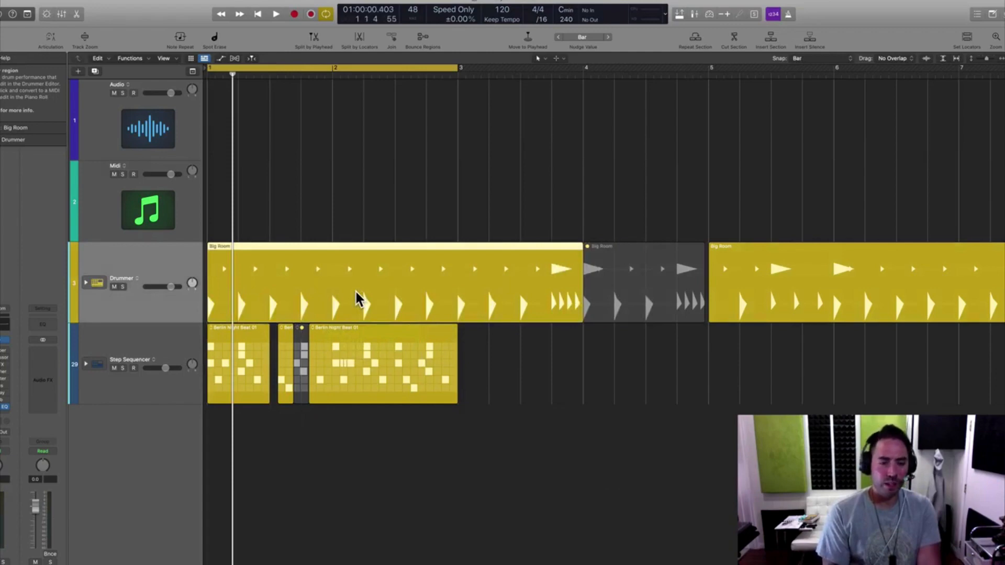
drag(356, 297, 276, 300)
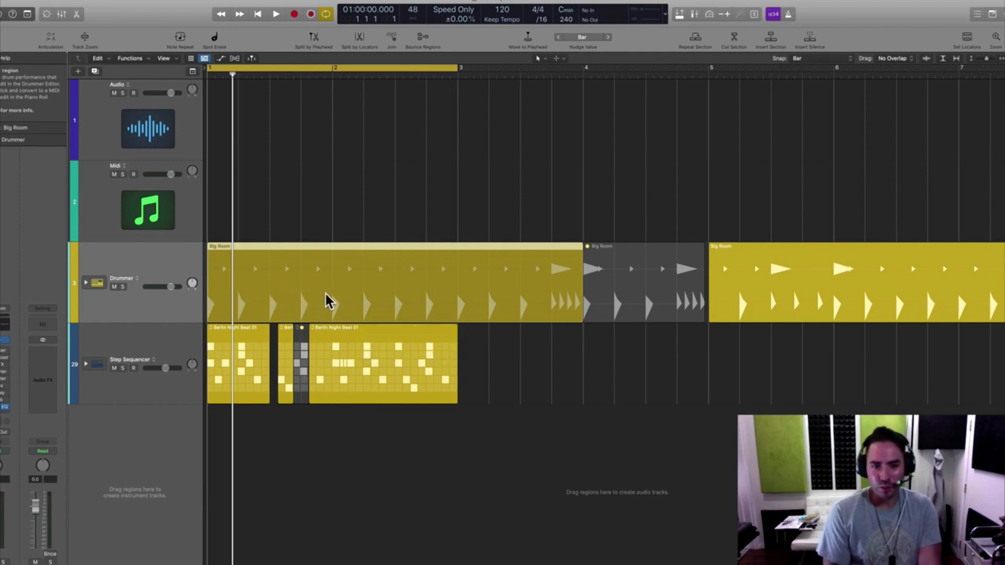
drag(350, 298, 353, 271)
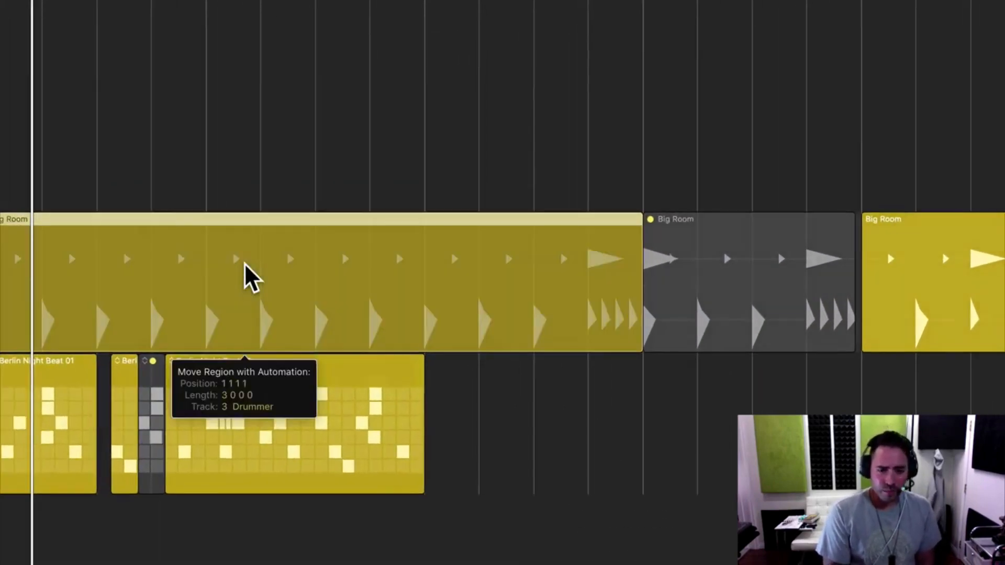
drag(244, 264, 245, 264)
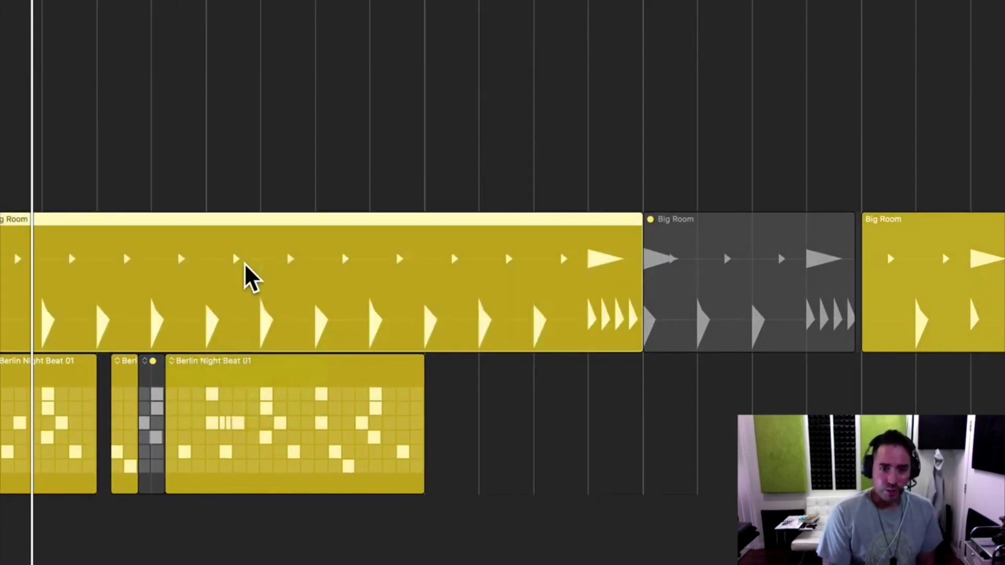
click(244, 263)
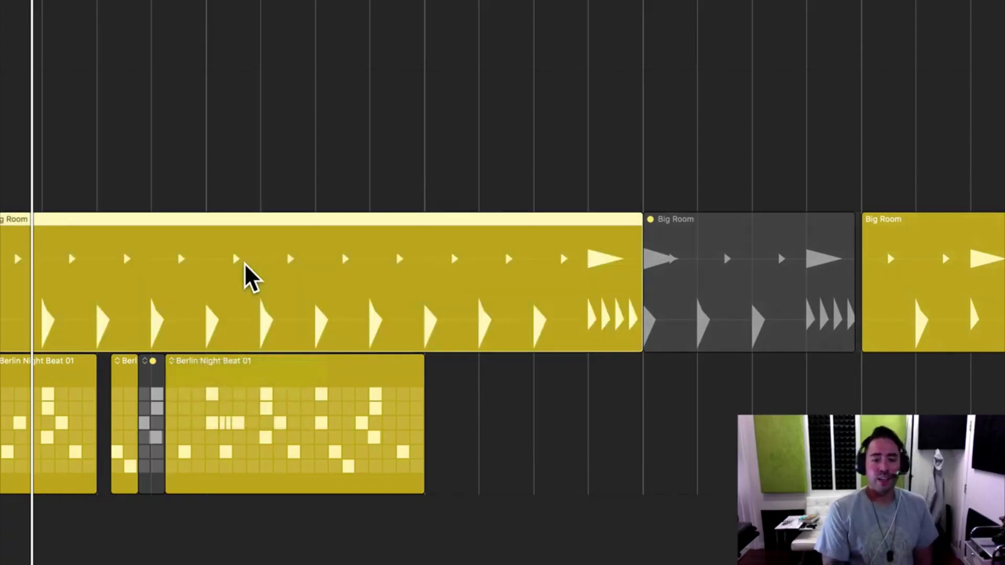
click(244, 263)
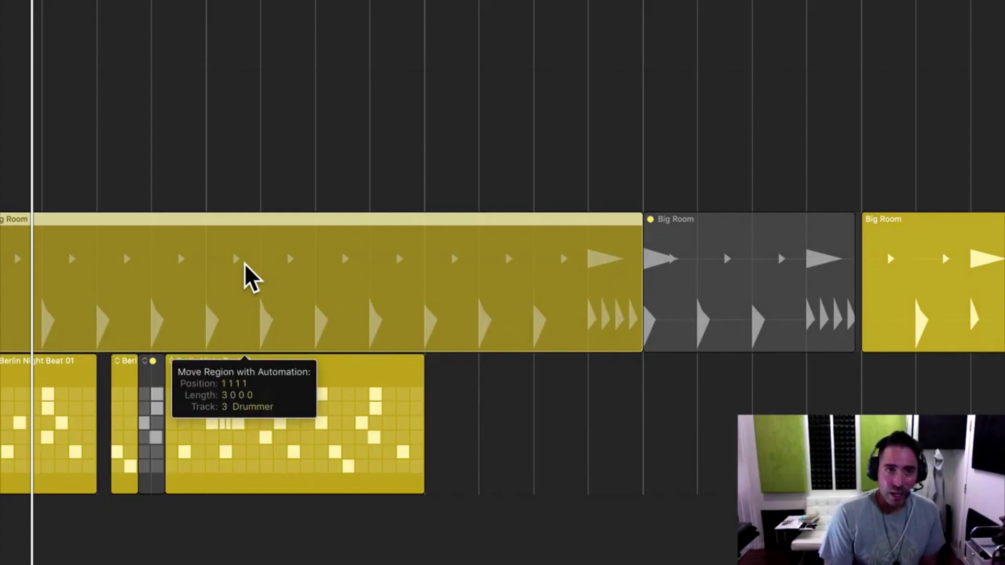
- Delete the muted Big Room region and extend the first Big Room region to bar 5, keeping it selected
click(708, 326)
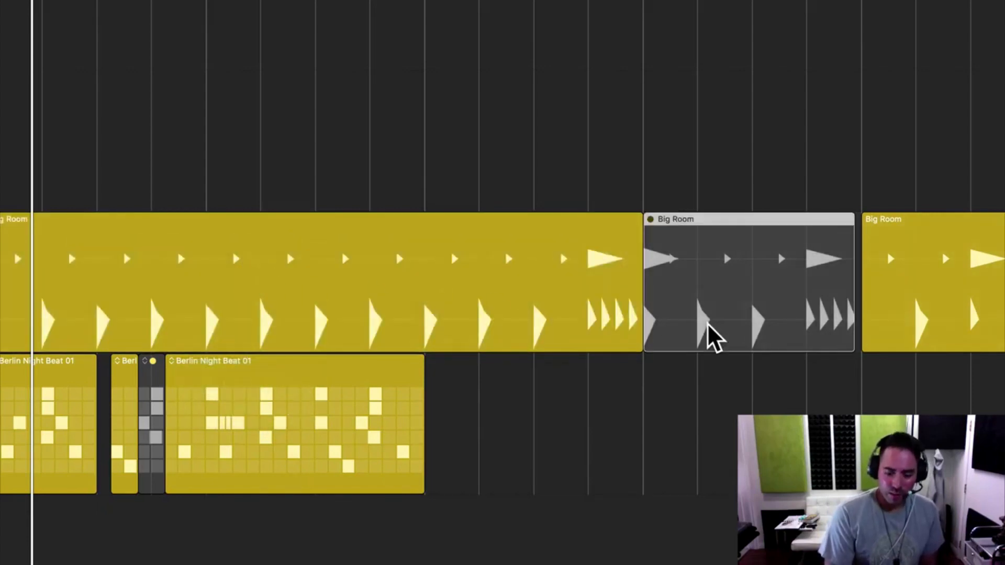
key(Delete)
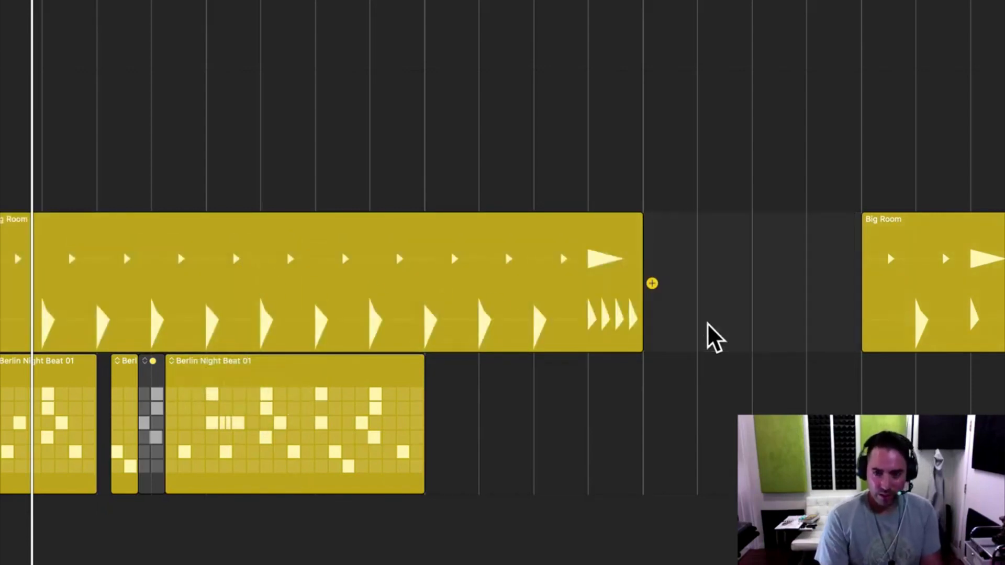
drag(640, 349, 861, 352)
drag(498, 320, 499, 298)
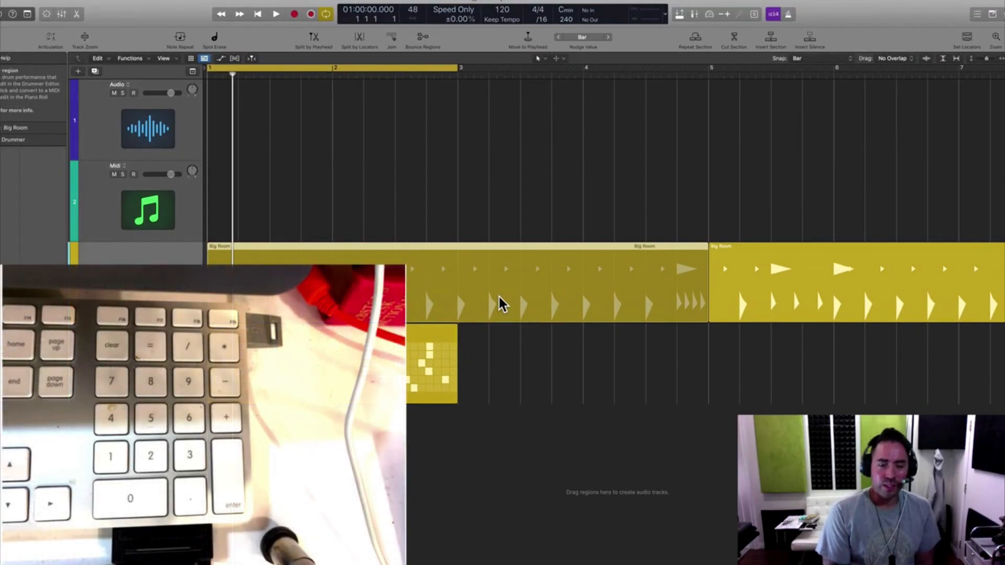
click(499, 303)
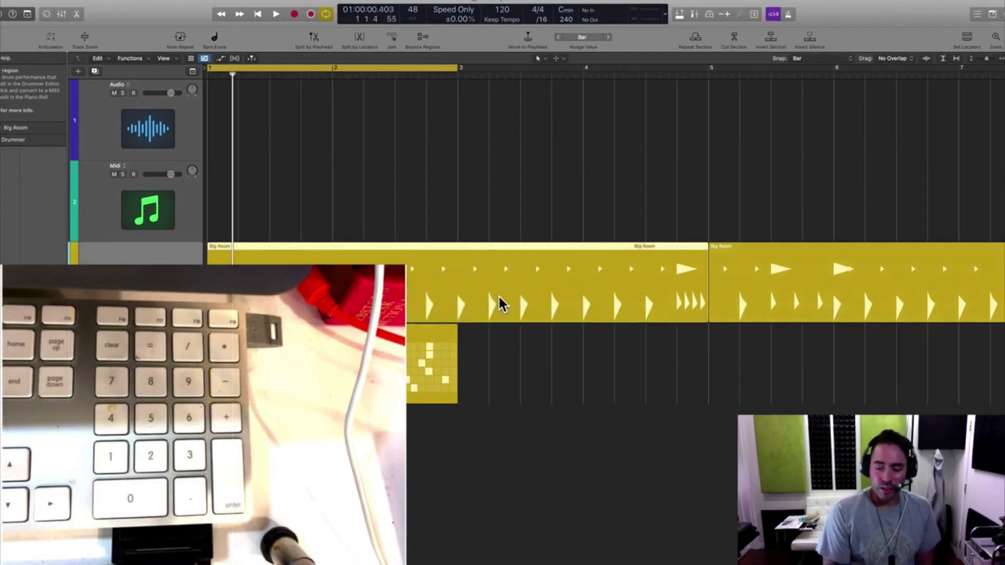